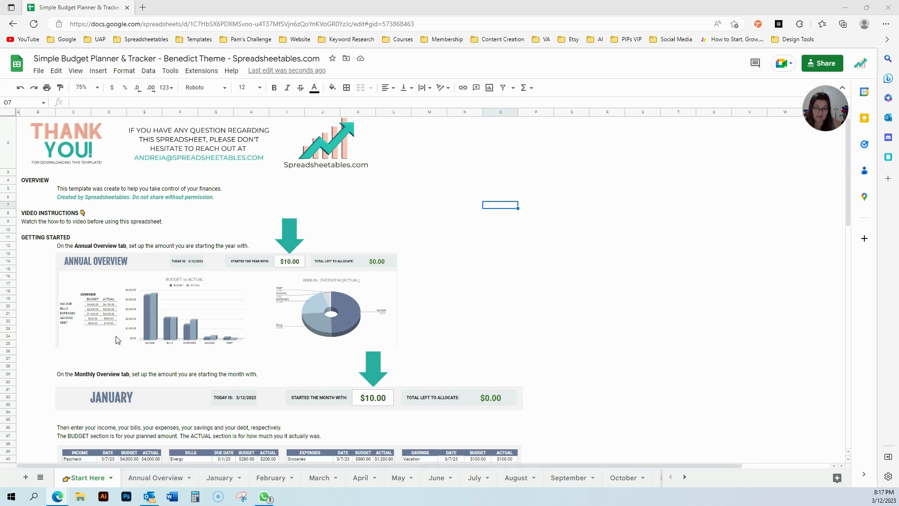
# Set the amount the year started with to 200 on the Annual Overview sheet
pyautogui.scroll(-12, 117, 341)
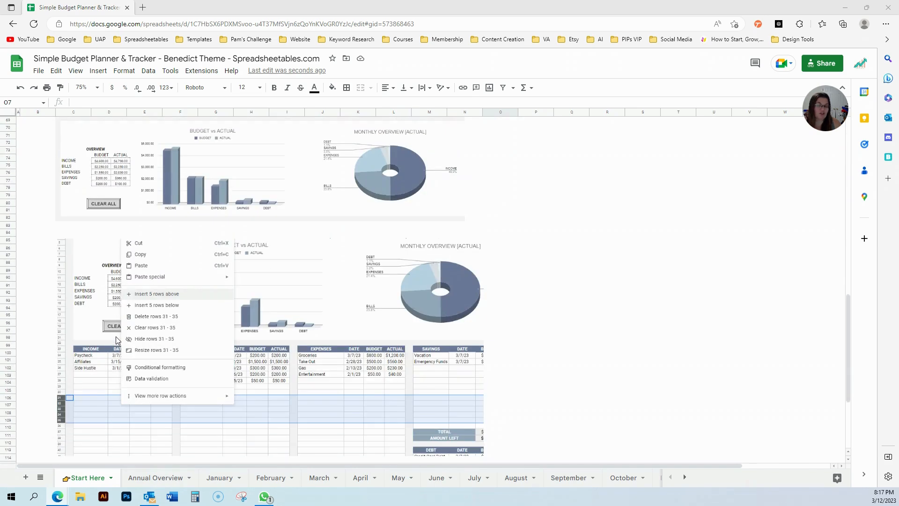
pyautogui.scroll(12, 117, 341)
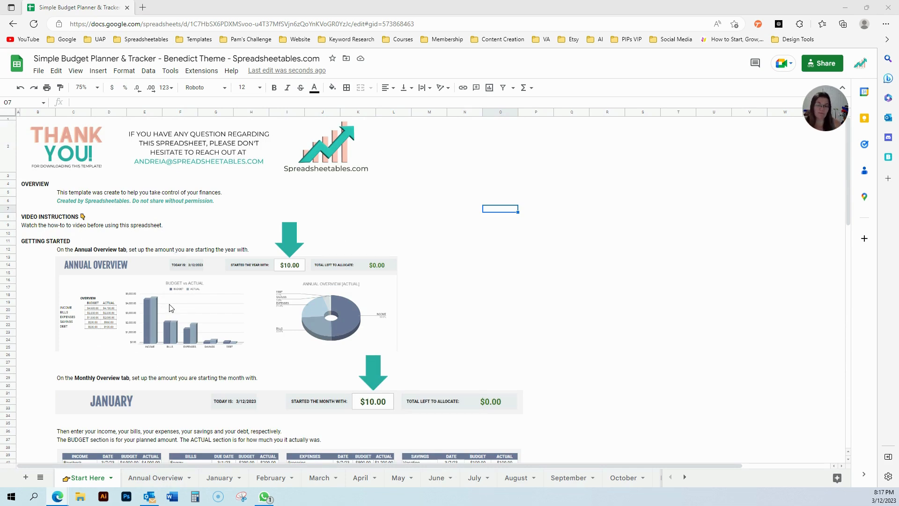
pyautogui.click(152, 485)
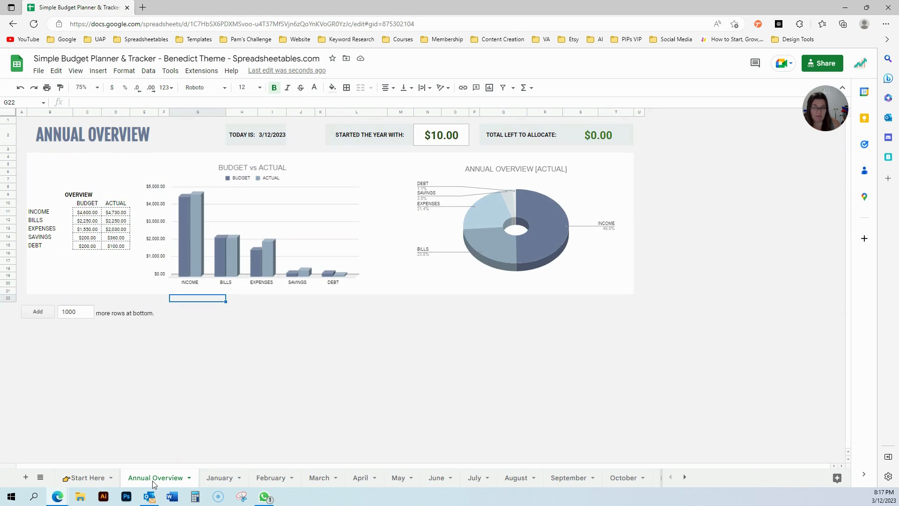
pyautogui.click(433, 135)
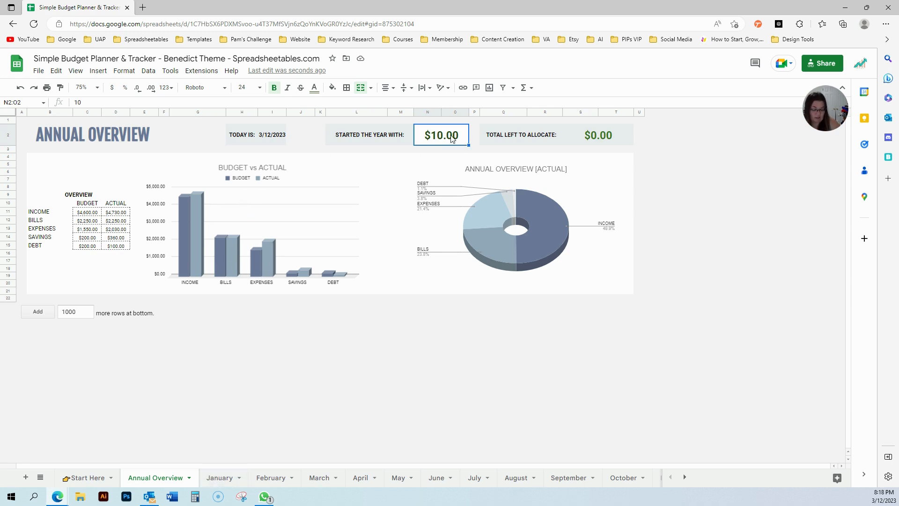
pyautogui.write('200')
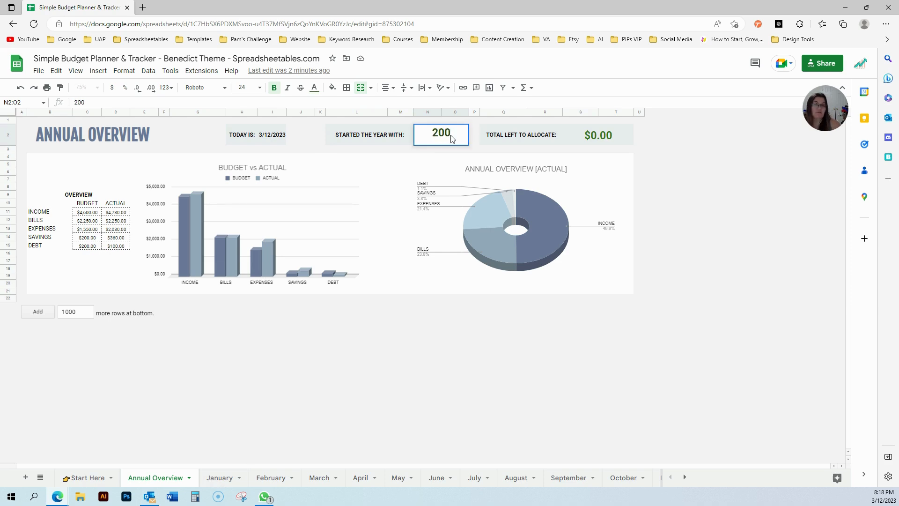
pyautogui.press('Return')
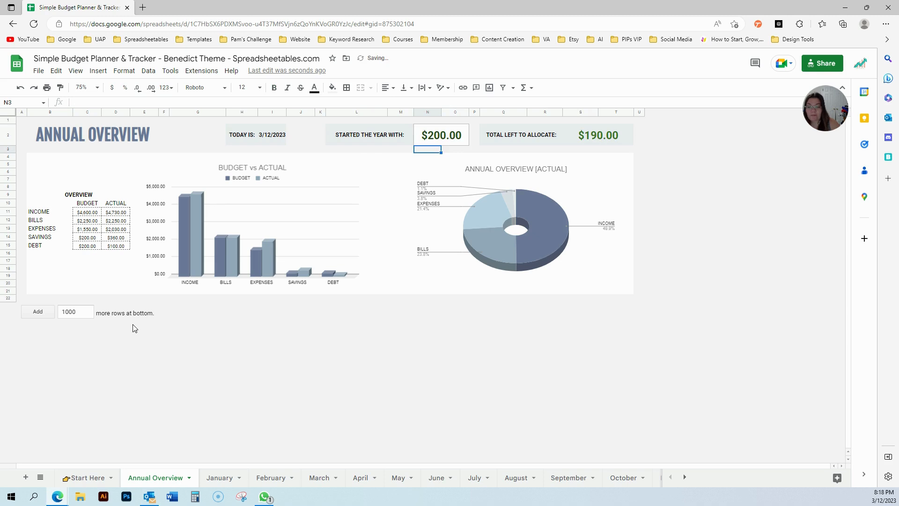
# Clear all sample data from the January sheet and check its emptied tables
pyautogui.click(213, 480)
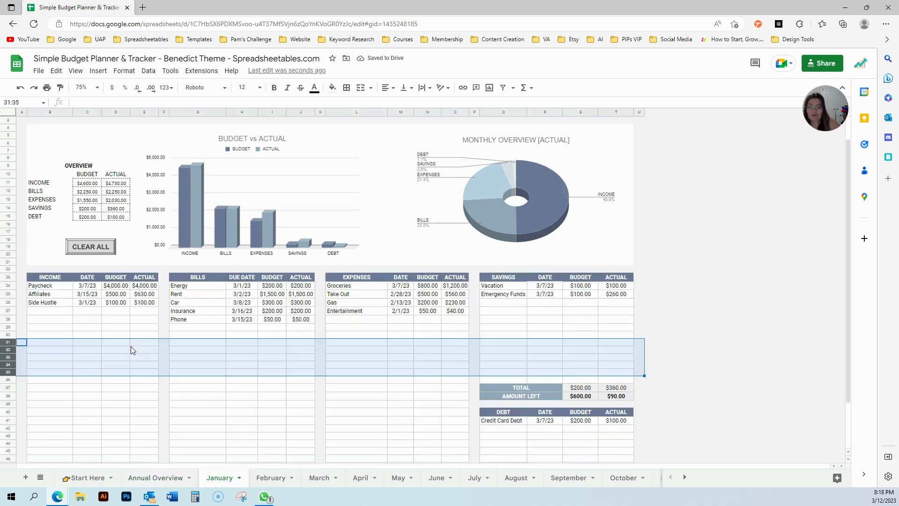
pyautogui.click(97, 250)
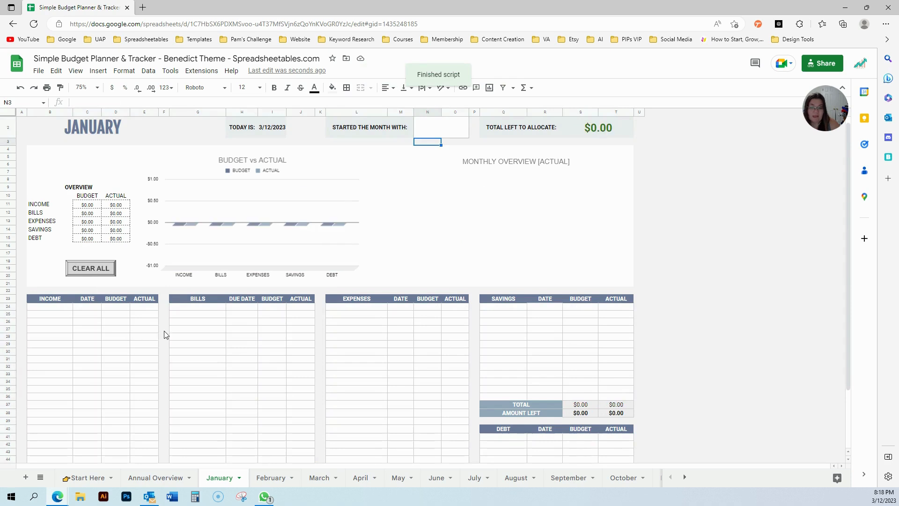
pyautogui.scroll(-3, 112, 348)
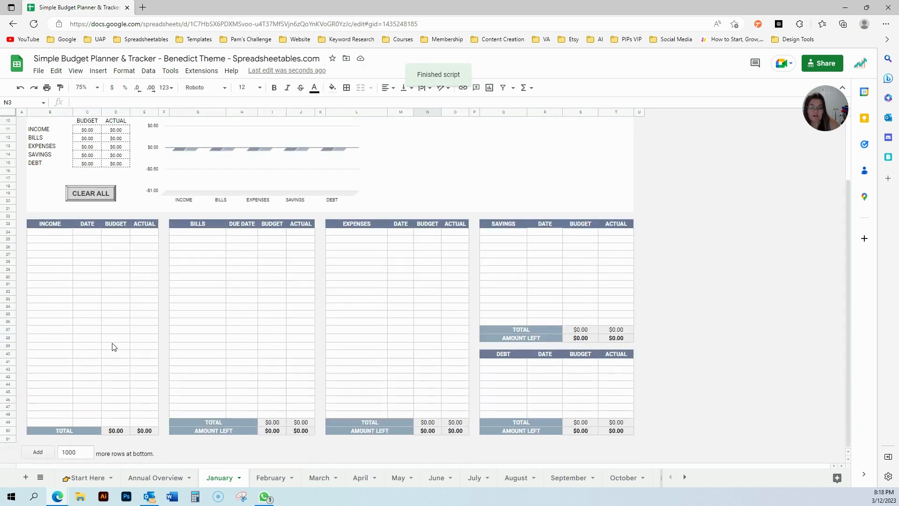
pyautogui.scroll(3, 113, 348)
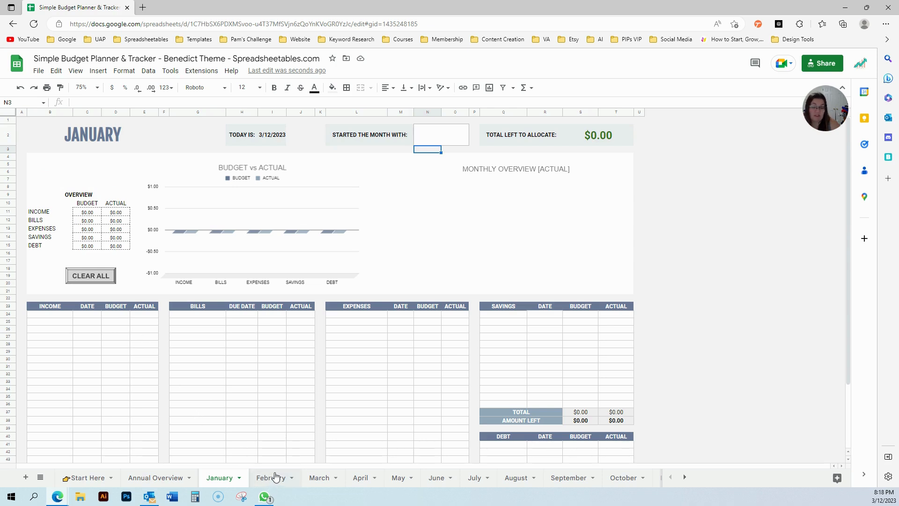
# Set the amount the month started with to 200 on the March sheet
pyautogui.click(262, 483)
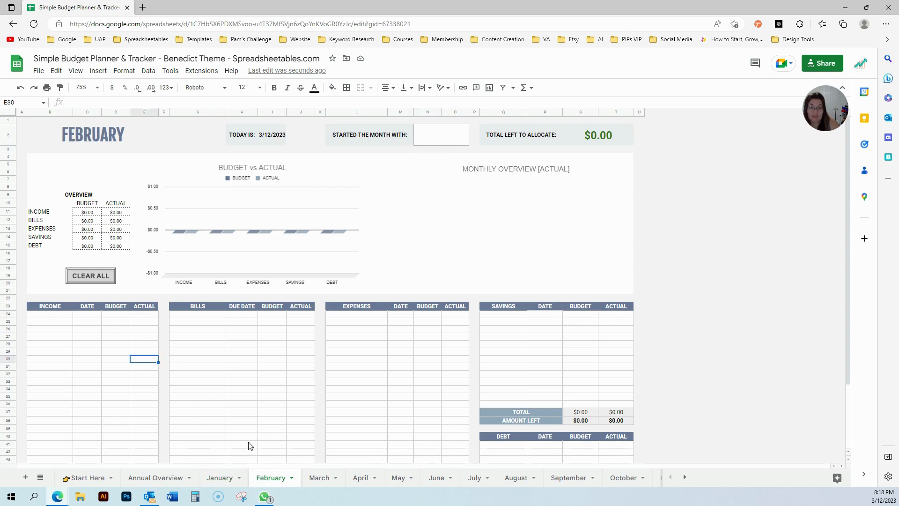
pyautogui.click(318, 477)
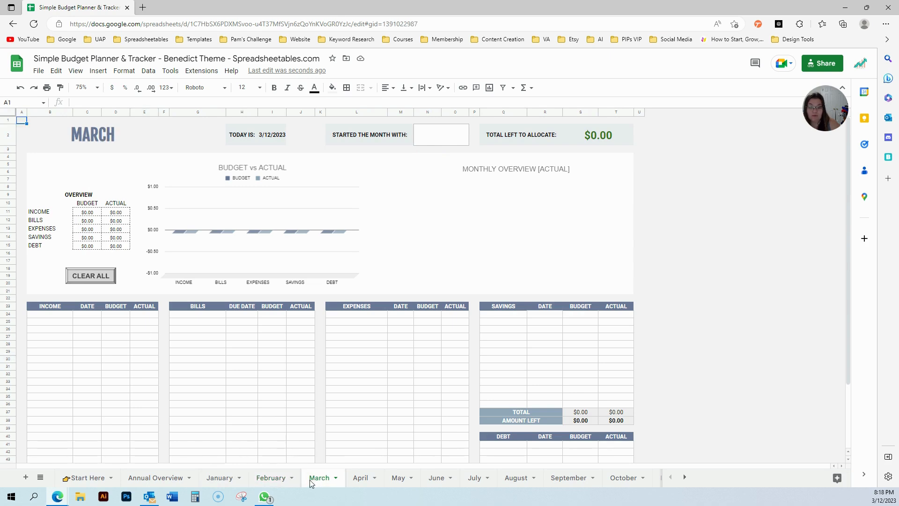
pyautogui.click(445, 133)
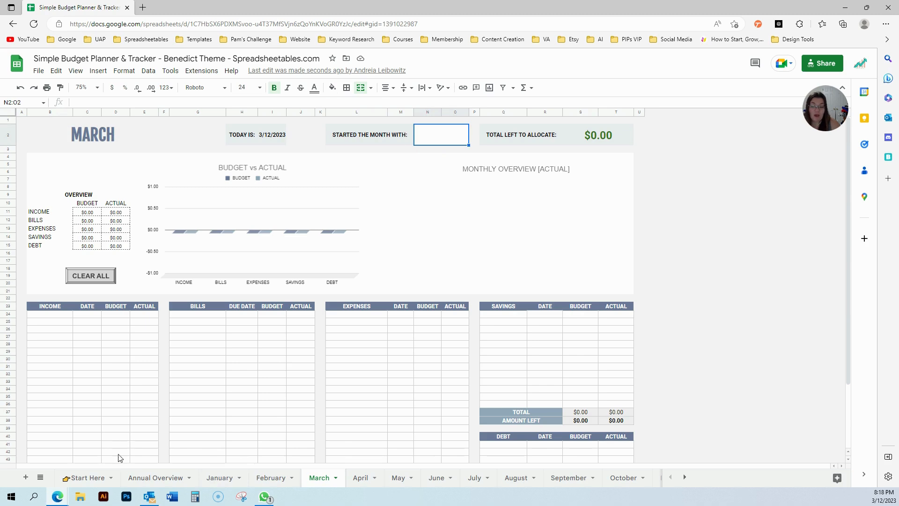
pyautogui.click(142, 476)
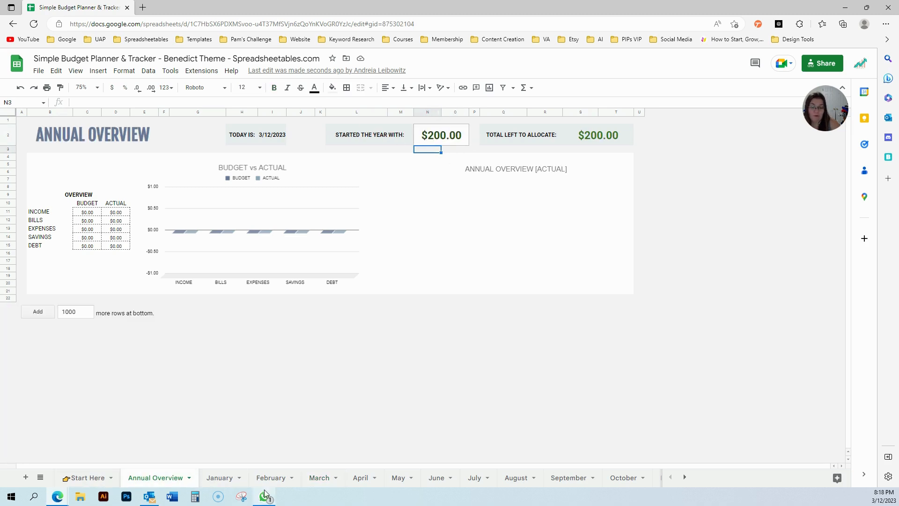
pyautogui.click(318, 478)
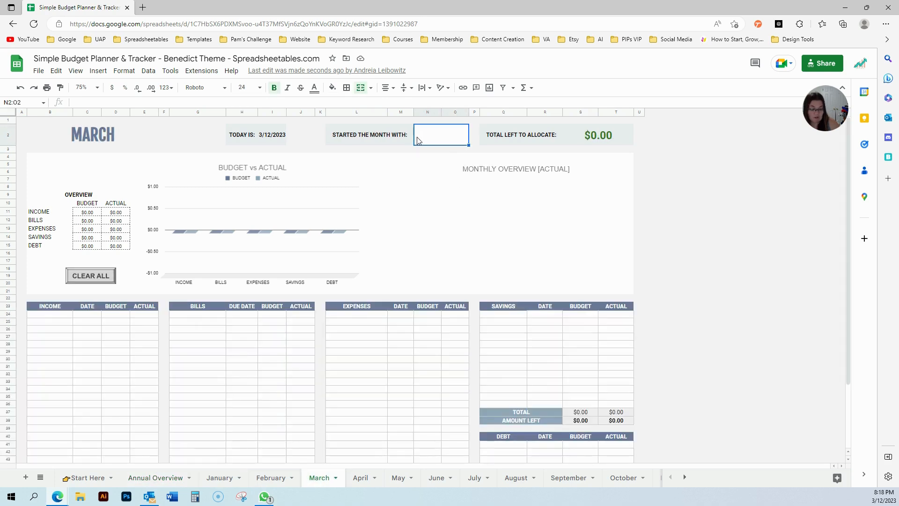
pyautogui.write('200')
pyautogui.press('Return')
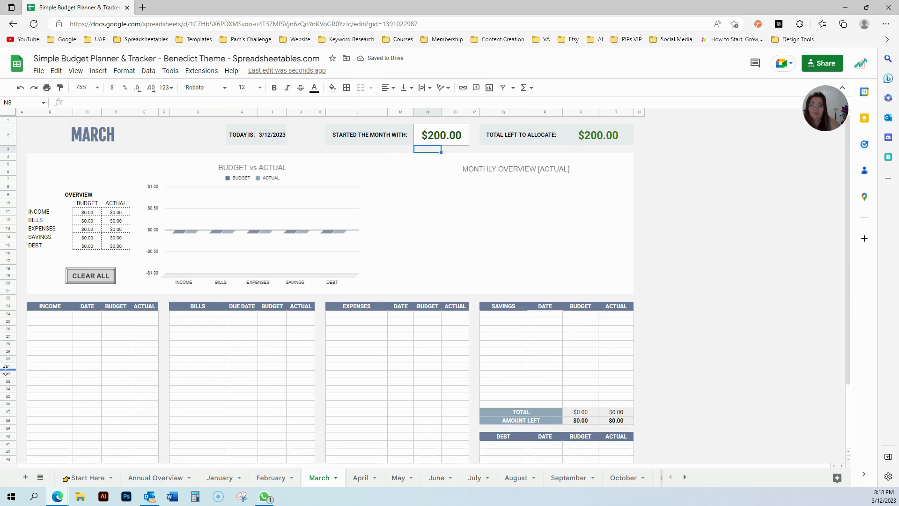
# Add a Paycheck entry to March's income table, dated 3/12/23, with a budget of 1000 and an actual amount of 1000
pyautogui.click(47, 319)
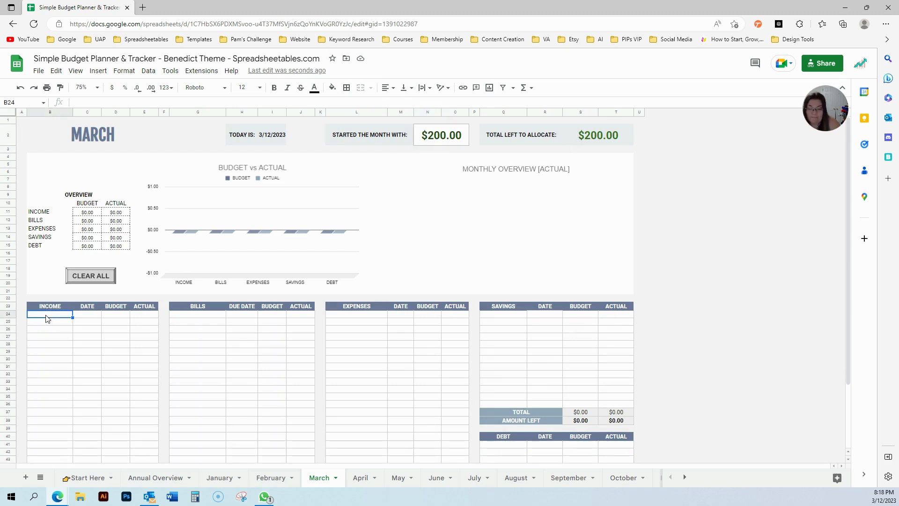
pyautogui.write('Paycheck')
pyautogui.press('Tab')
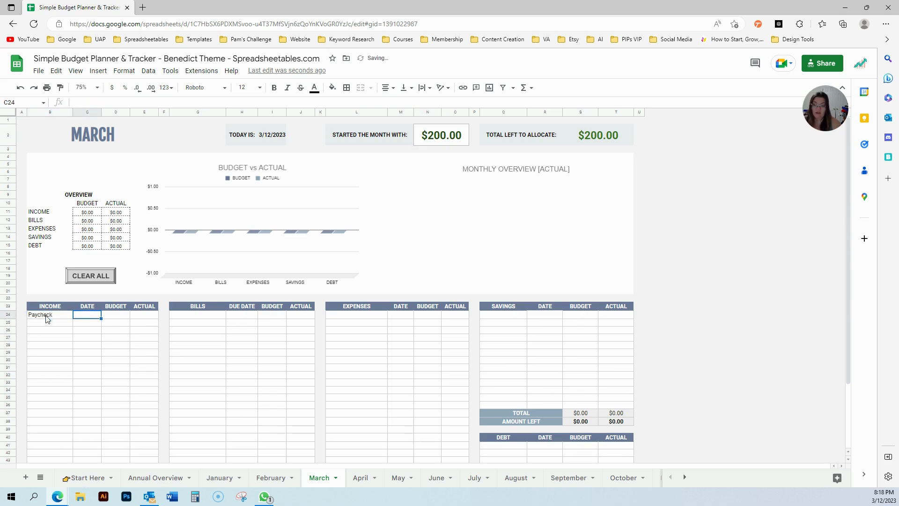
pyautogui.doubleClick(88, 314)
pyautogui.click(54, 371)
pyautogui.press('Tab')
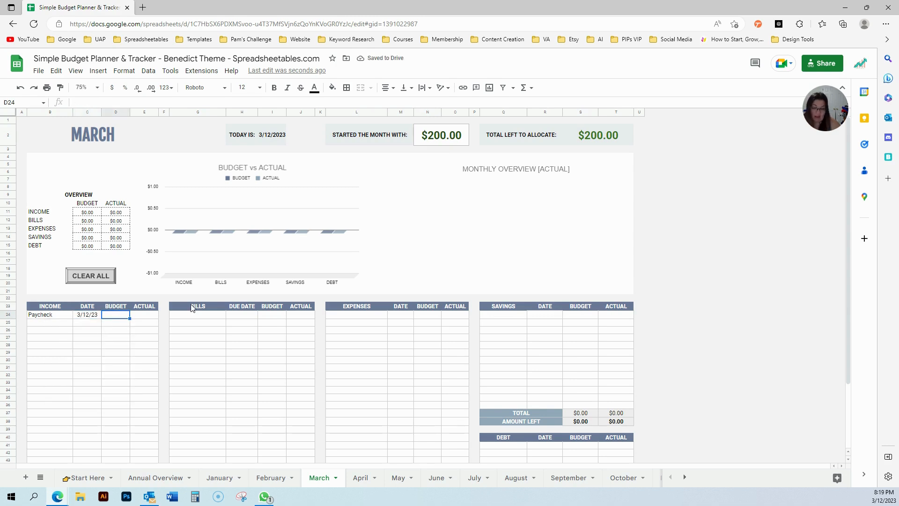
pyautogui.write('1000')
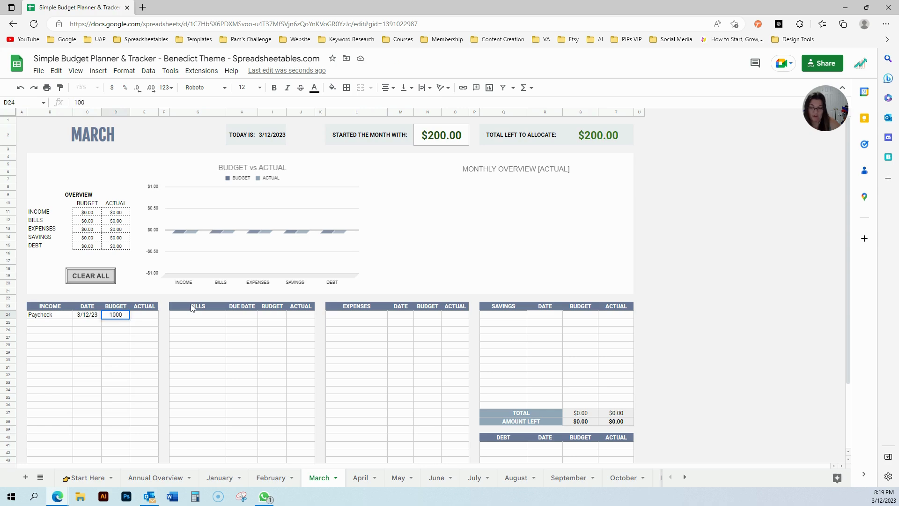
pyautogui.press('Return')
pyautogui.click(150, 315)
pyautogui.write('1000')
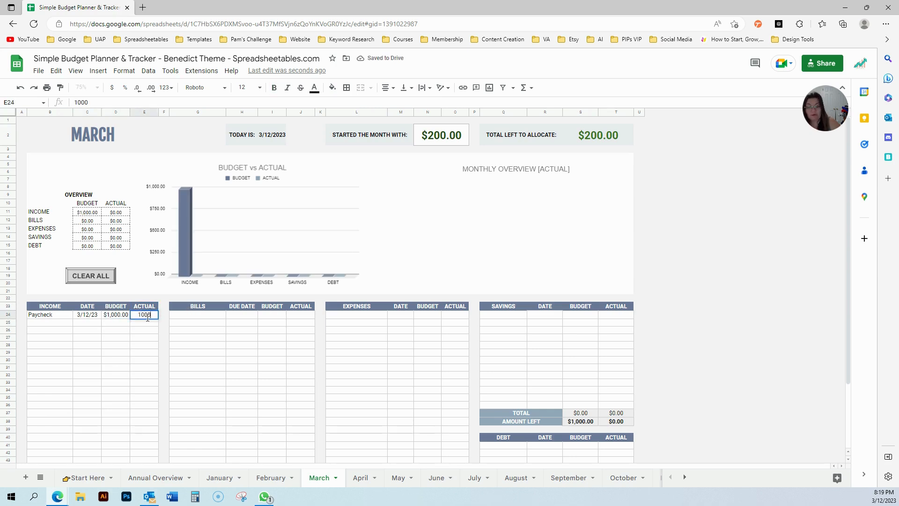
pyautogui.press('Return')
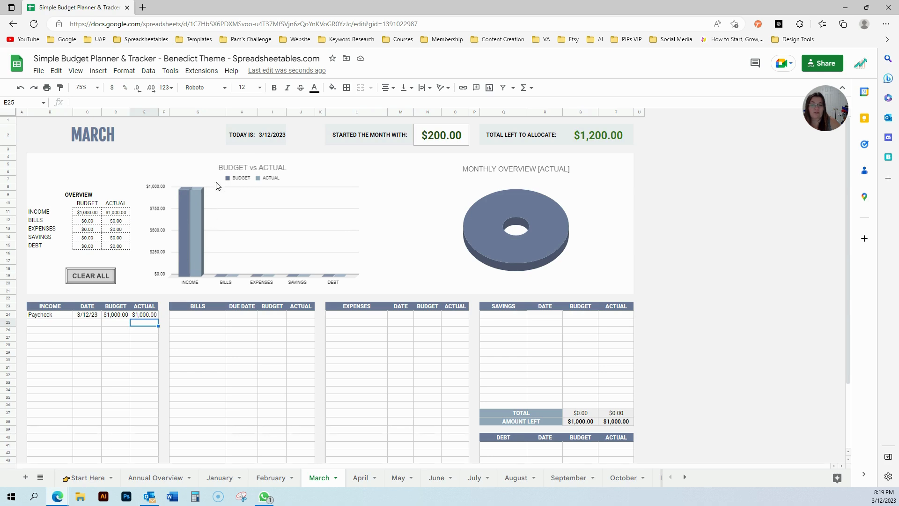
pyautogui.click(120, 317)
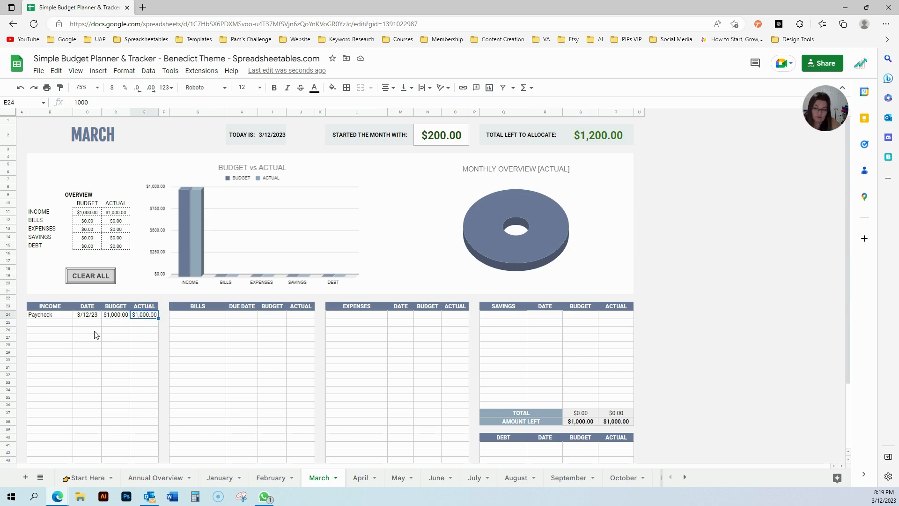
# Add an Affiliates entry below the paycheck in March's income table, dated 3/12/23, with a budget of 500 and an actual amount of 200
pyautogui.click(34, 326)
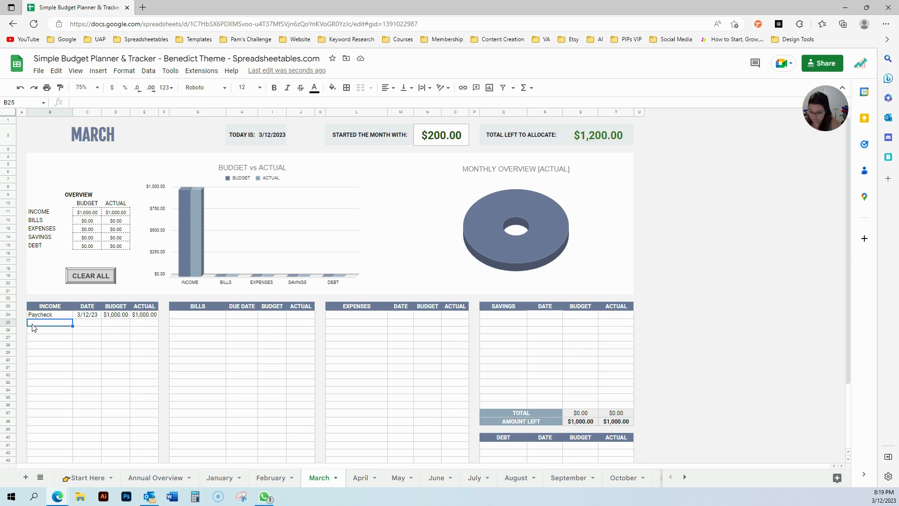
pyautogui.write('Affiliates')
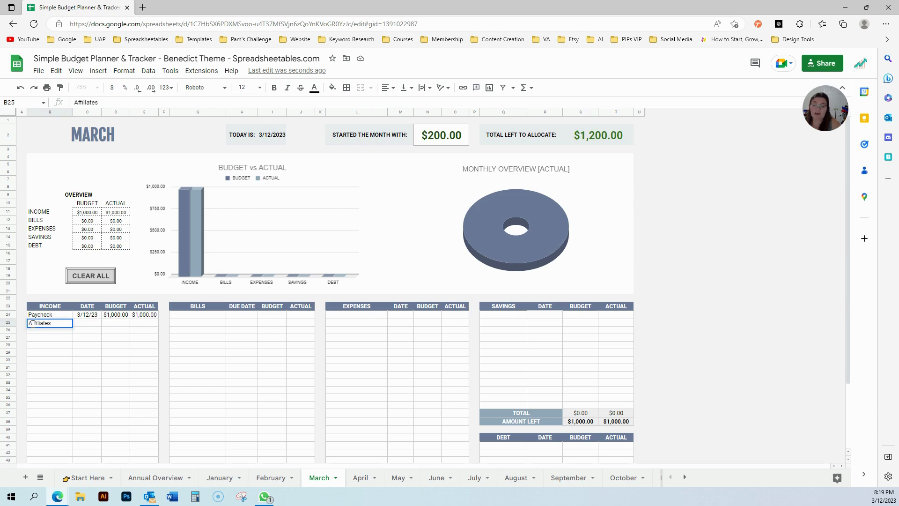
pyautogui.press('Tab')
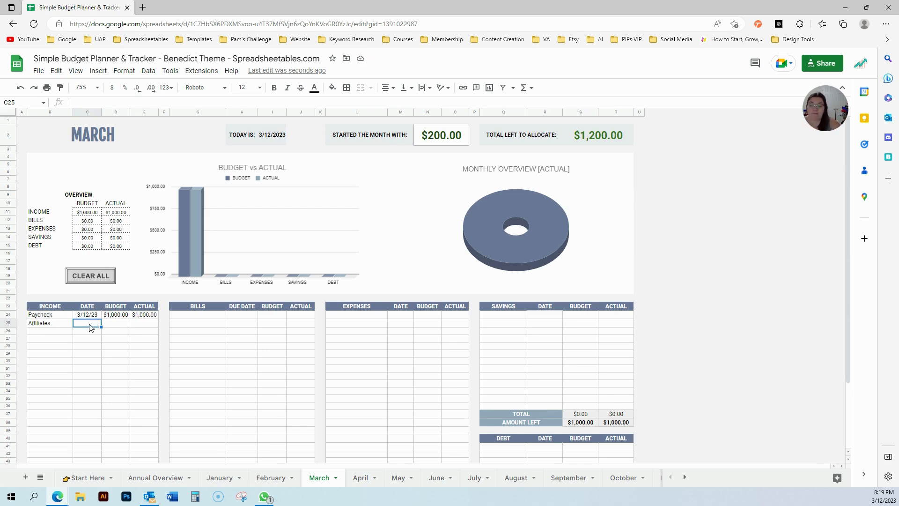
pyautogui.doubleClick(91, 327)
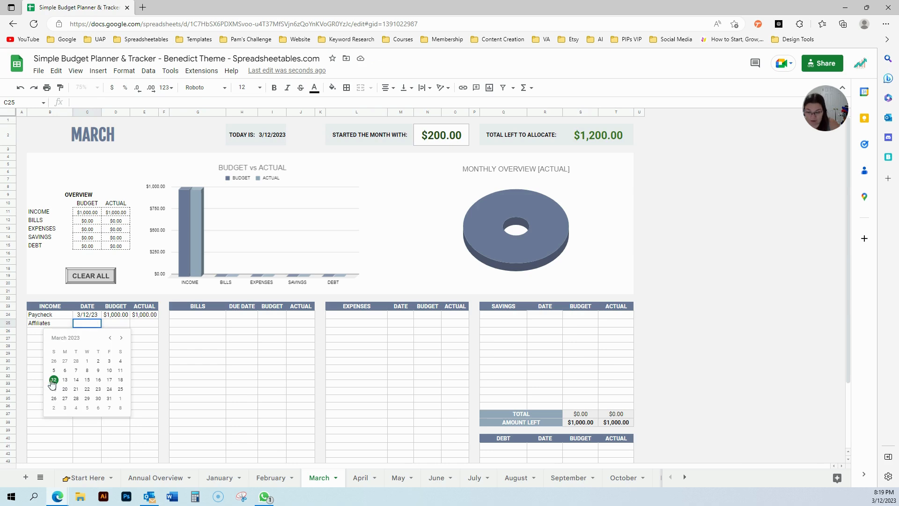
pyautogui.click(53, 380)
pyautogui.click(112, 327)
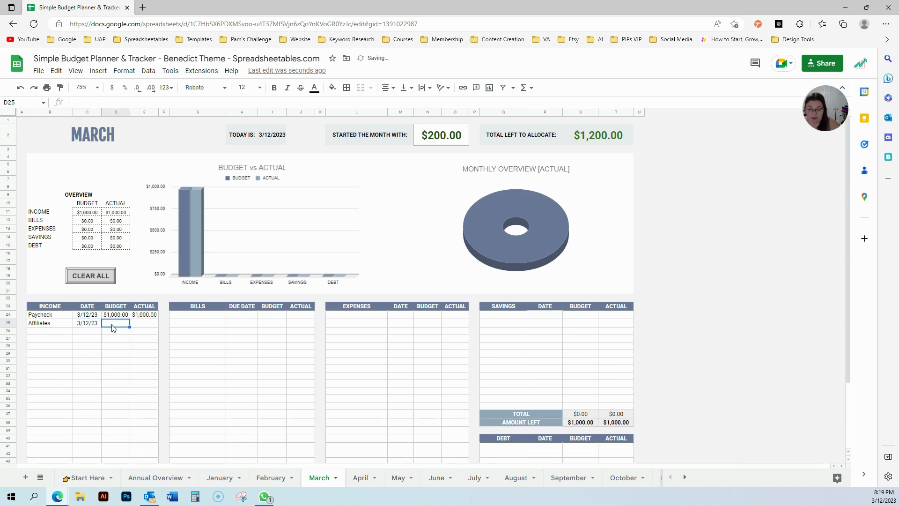
pyautogui.write('500')
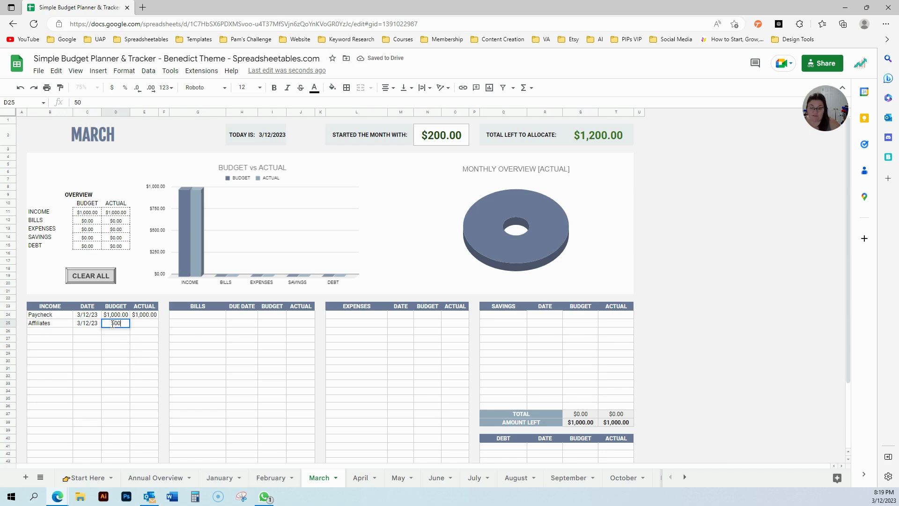
pyautogui.press('Tab')
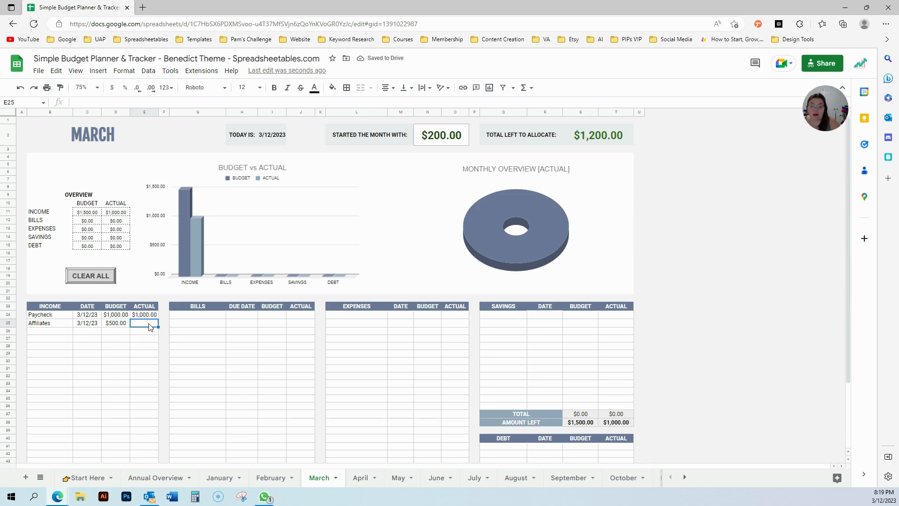
pyautogui.write('200')
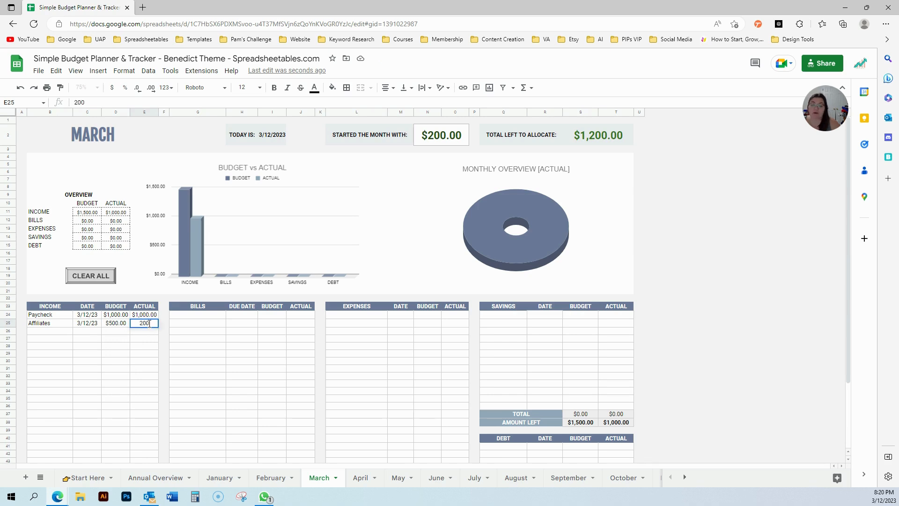
pyautogui.press('Return')
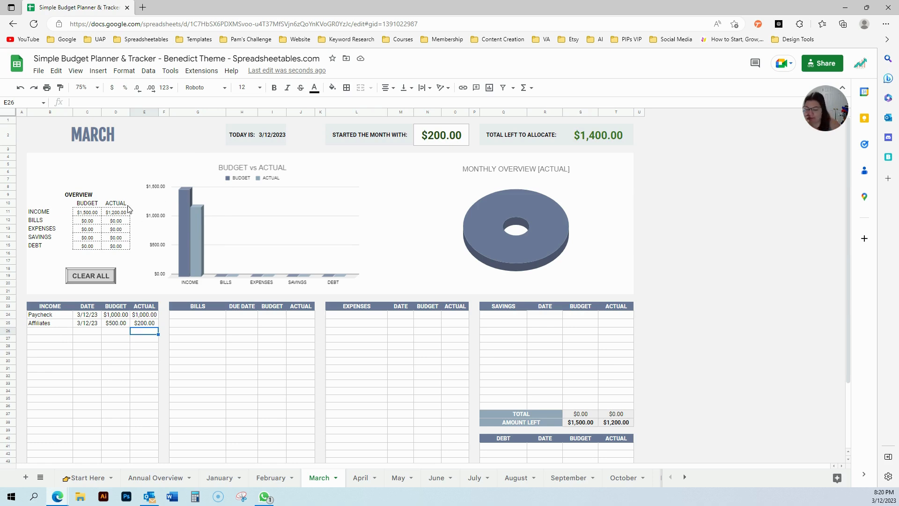
# List Rent, Car Payment and Cellphone as the first three entries in March's bills table
pyautogui.click(206, 318)
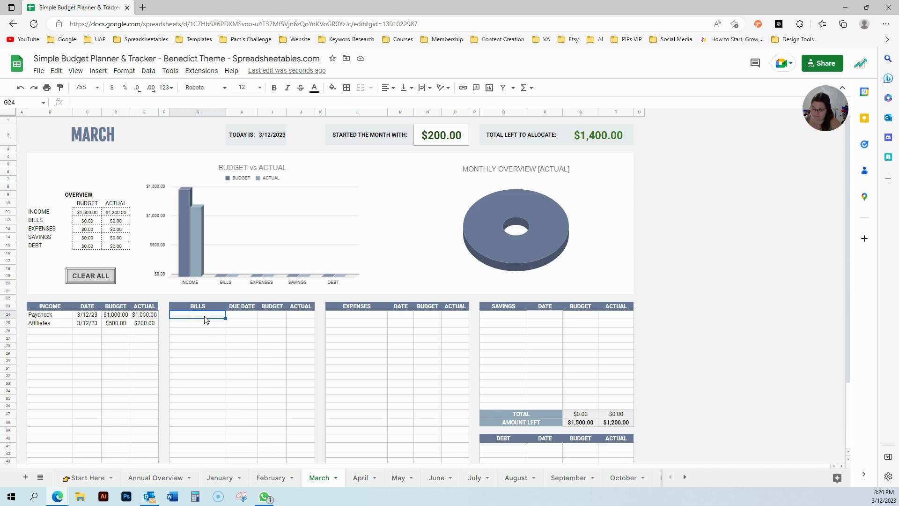
pyautogui.write('Rent')
pyautogui.press('Return')
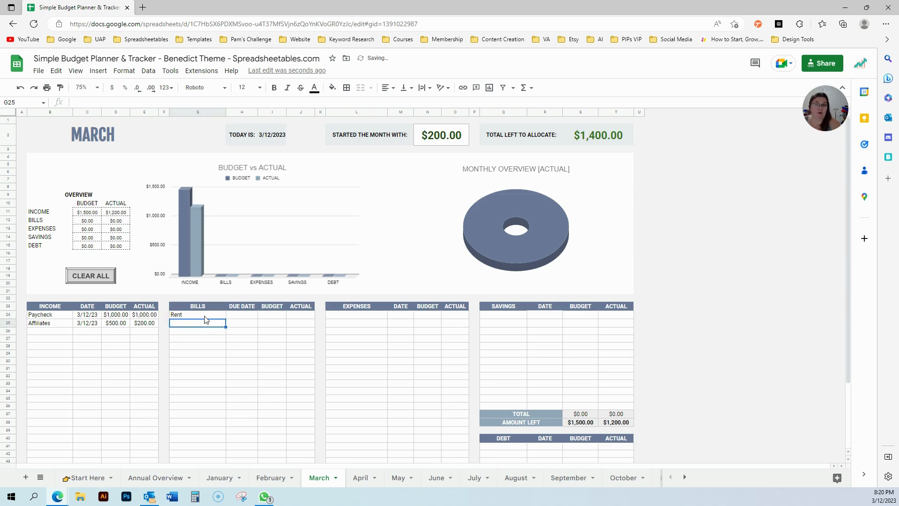
pyautogui.write('Car Paymet')
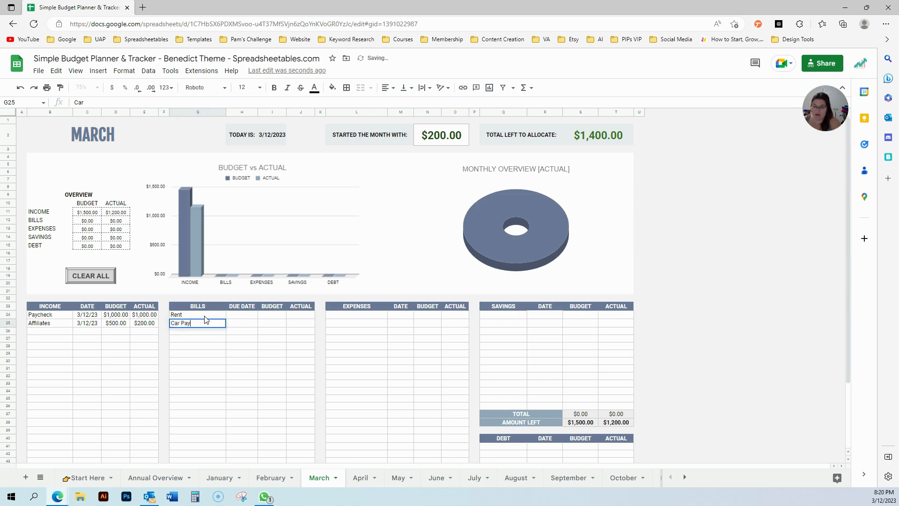
pyautogui.press('Return')
pyautogui.doubleClick(205, 323)
pyautogui.press('BackSpace')
pyautogui.write('n')
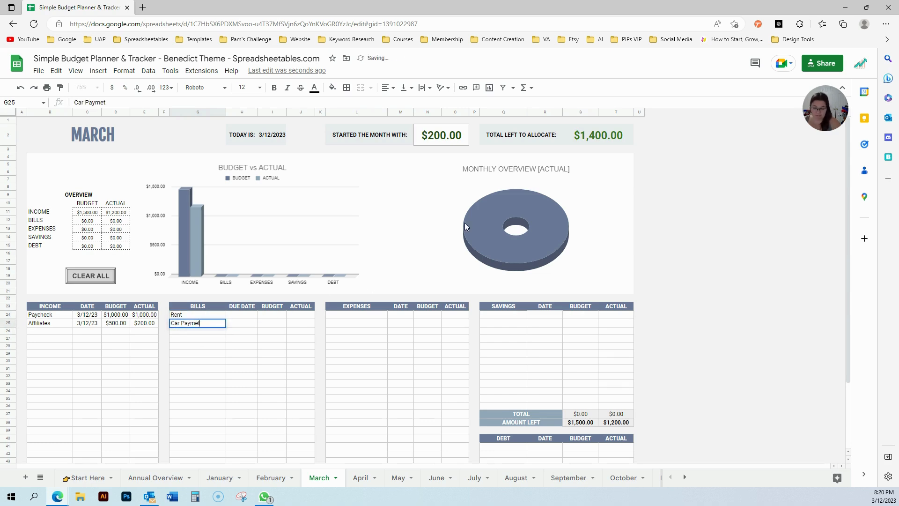
pyautogui.write('t')
pyautogui.press('Return')
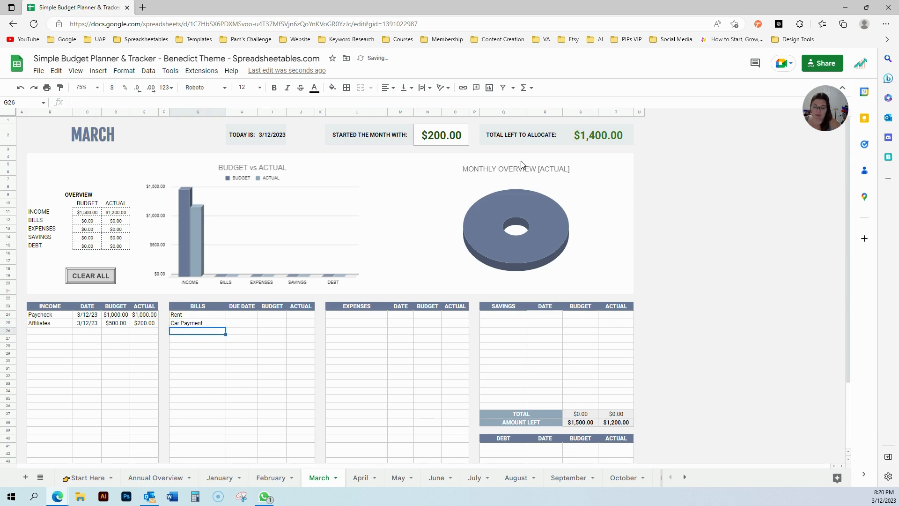
pyautogui.write('Cellphone')
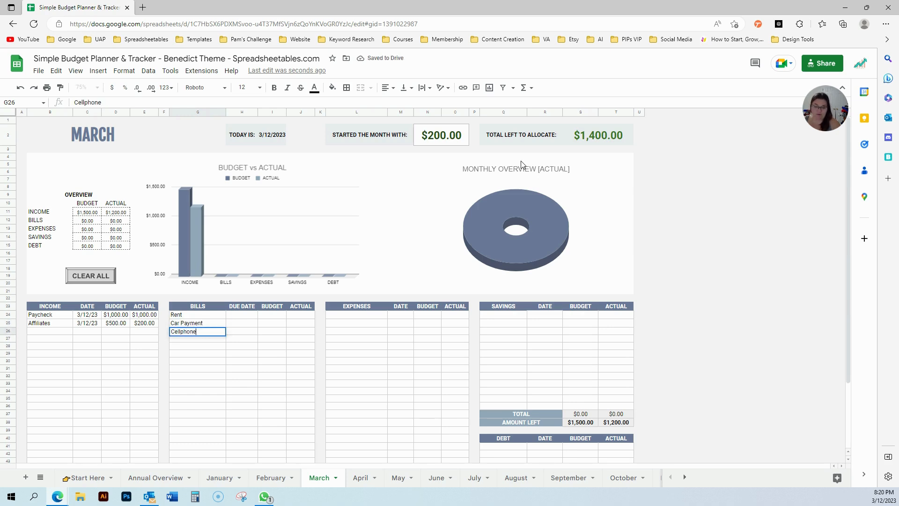
# Set the bills' due dates to 3/13/23 for Rent and 3/14/23 for both Car Payment and Cellphone
pyautogui.click(241, 314)
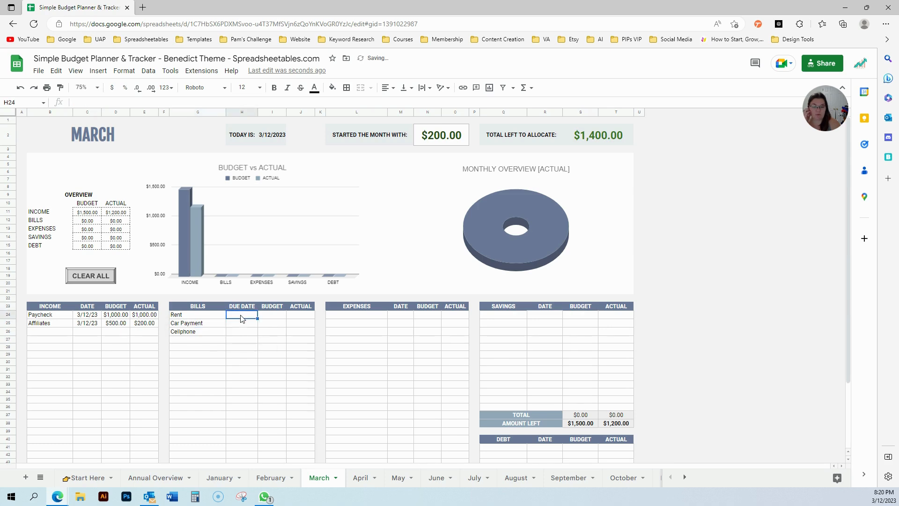
pyautogui.doubleClick(241, 315)
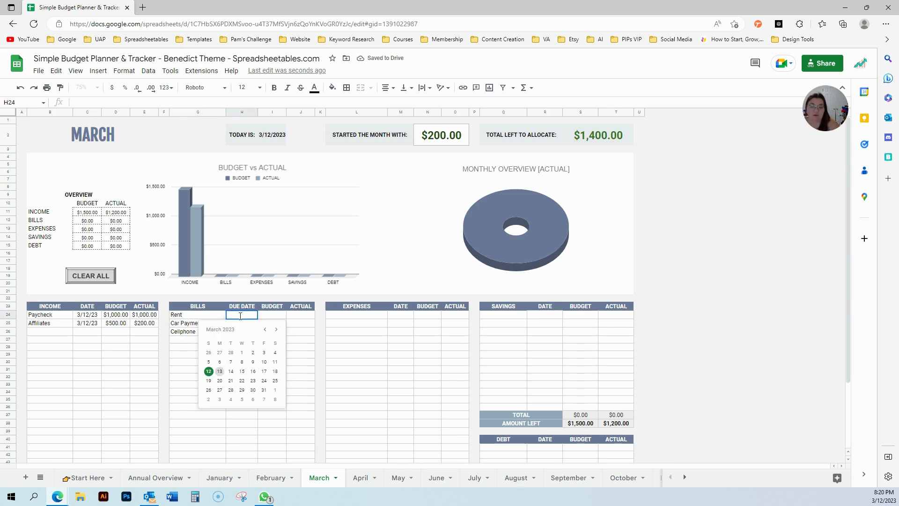
pyautogui.click(219, 371)
pyautogui.doubleClick(255, 323)
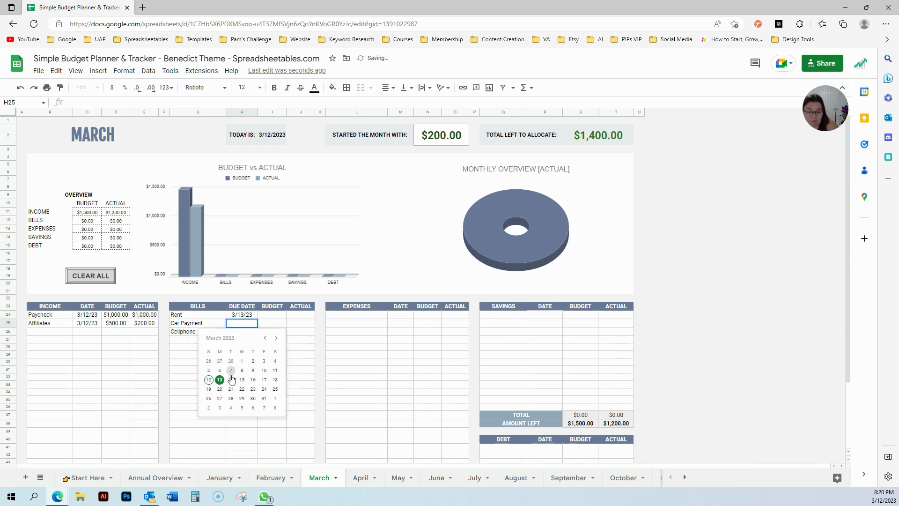
pyautogui.click(228, 372)
pyautogui.doubleClick(236, 324)
pyautogui.click(228, 379)
pyautogui.doubleClick(237, 332)
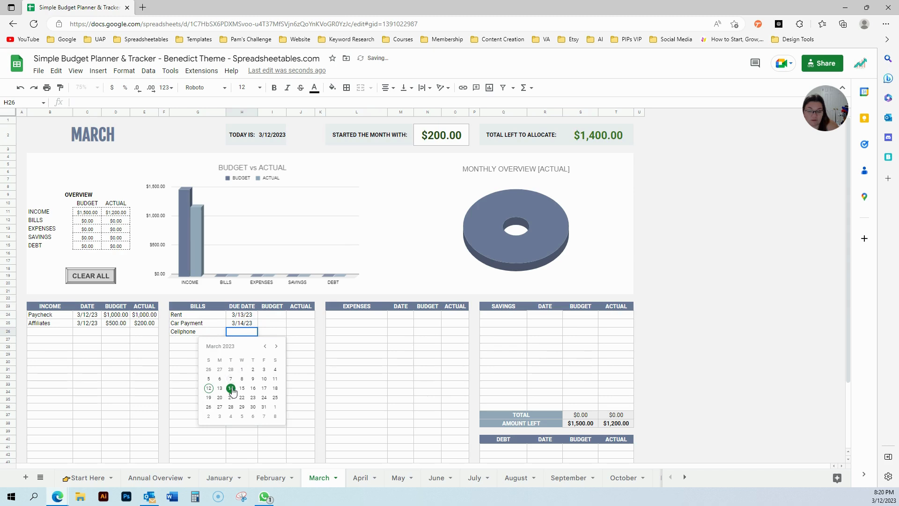
pyautogui.click(229, 387)
# Enter the bills' budget amounts: 1500 for Rent, 200 for Car Payment and 50 for Cellphone
pyautogui.click(273, 315)
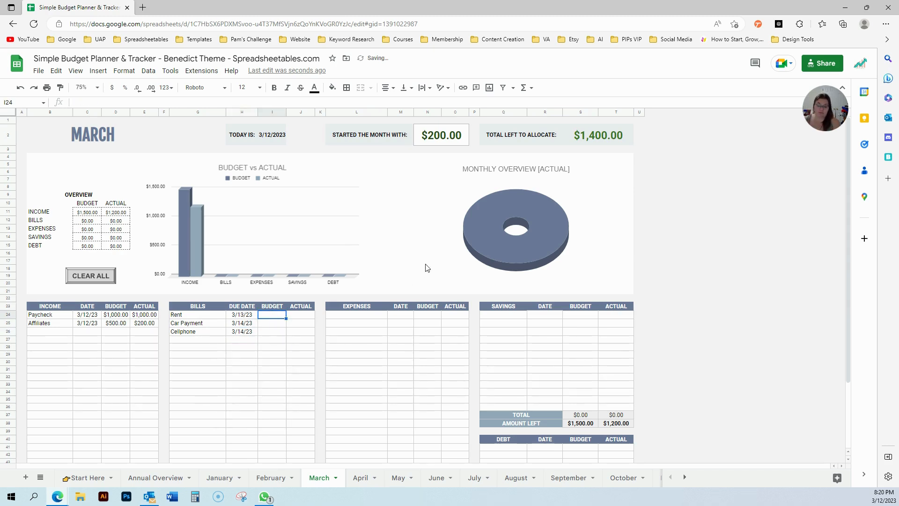
pyautogui.write('1500')
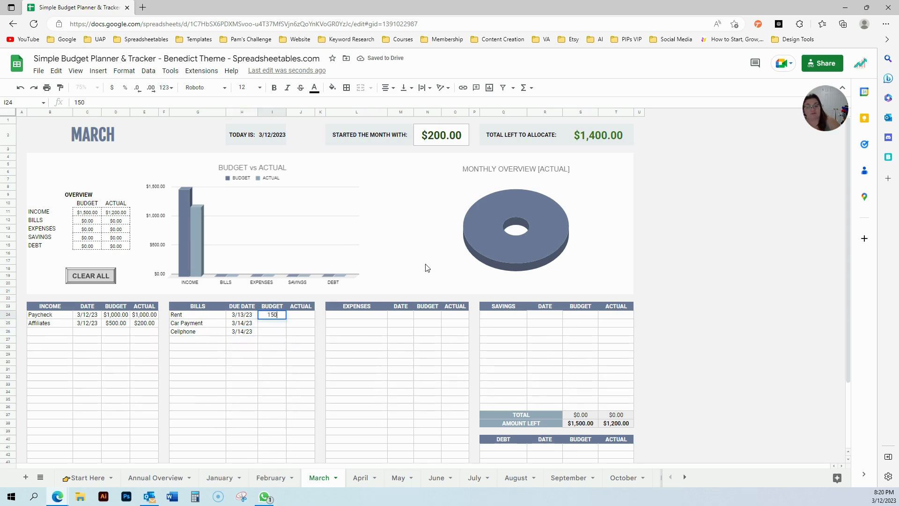
pyautogui.press('Return')
pyautogui.write('200')
pyautogui.press('Return')
pyautogui.write('50')
pyautogui.press('Return')
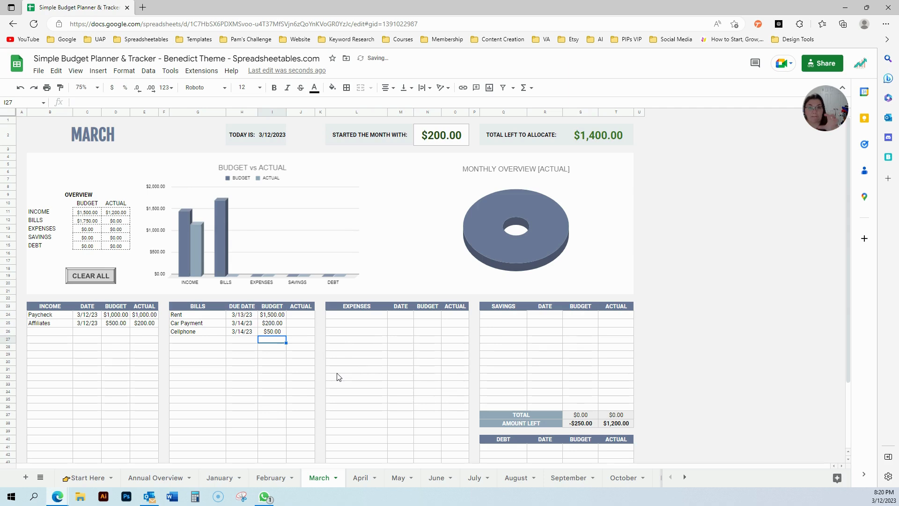
# Enter the bills' actual amounts: 1500 for Rent, 200 for Car Payment and 60 for Cellphone
pyautogui.click(307, 316)
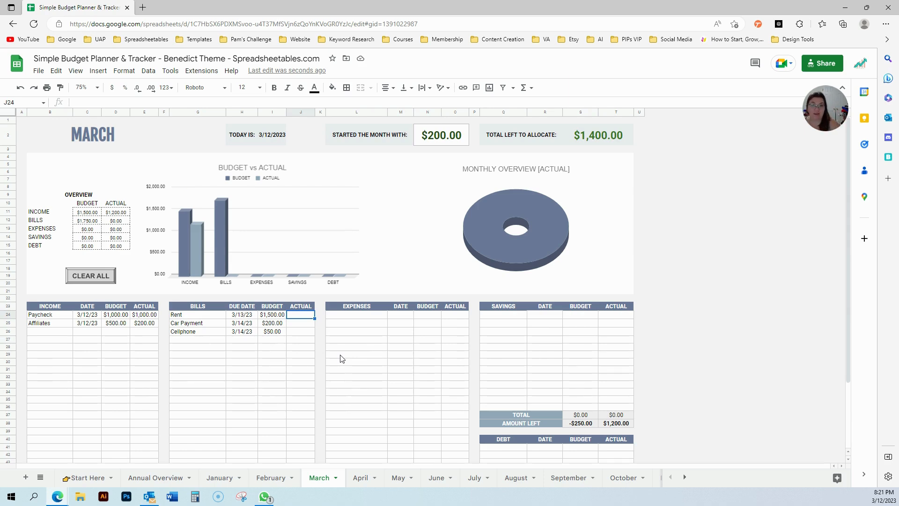
pyautogui.write('1500')
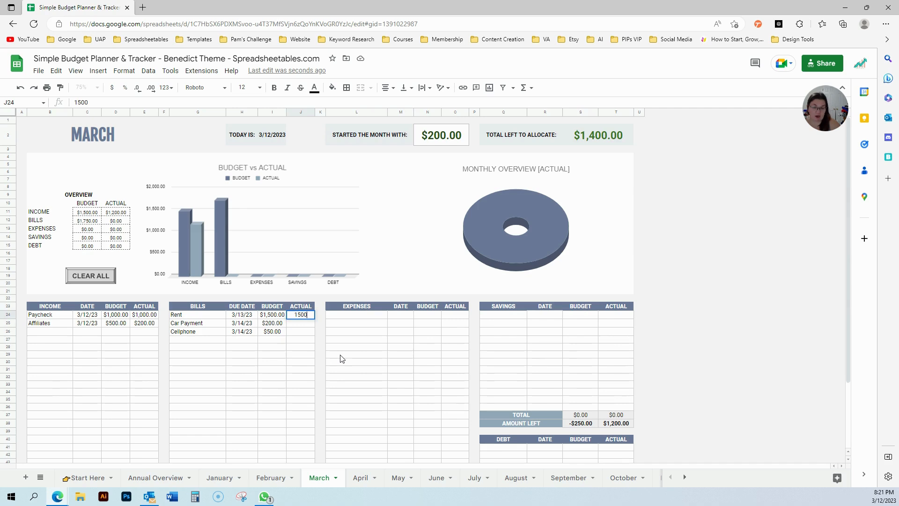
pyautogui.press('Return')
pyautogui.write('200')
pyautogui.press('Return')
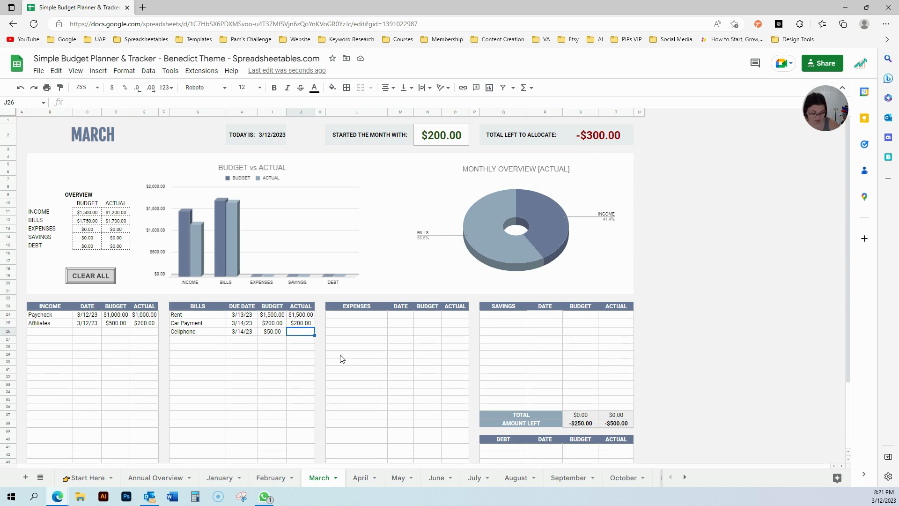
pyautogui.write('60')
pyautogui.press('Return')
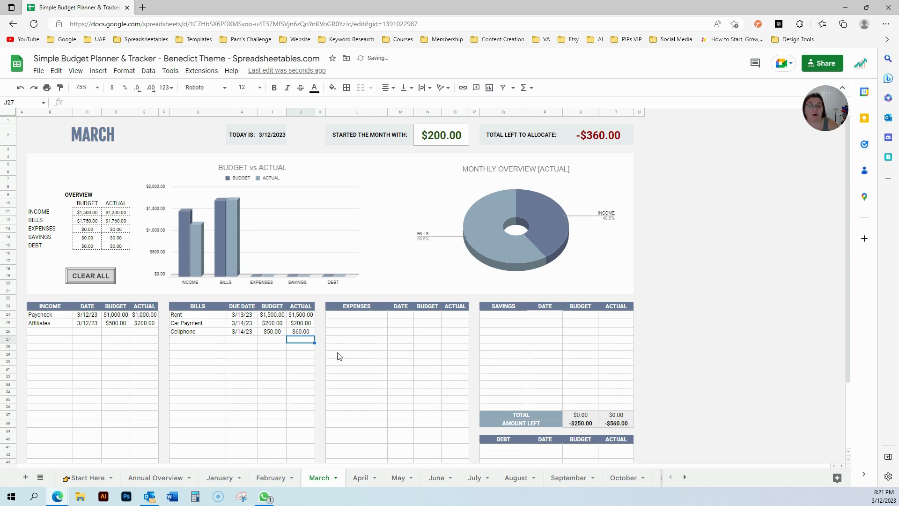
# Change the Cellphone bill's actual amount to 100
pyautogui.click(301, 333)
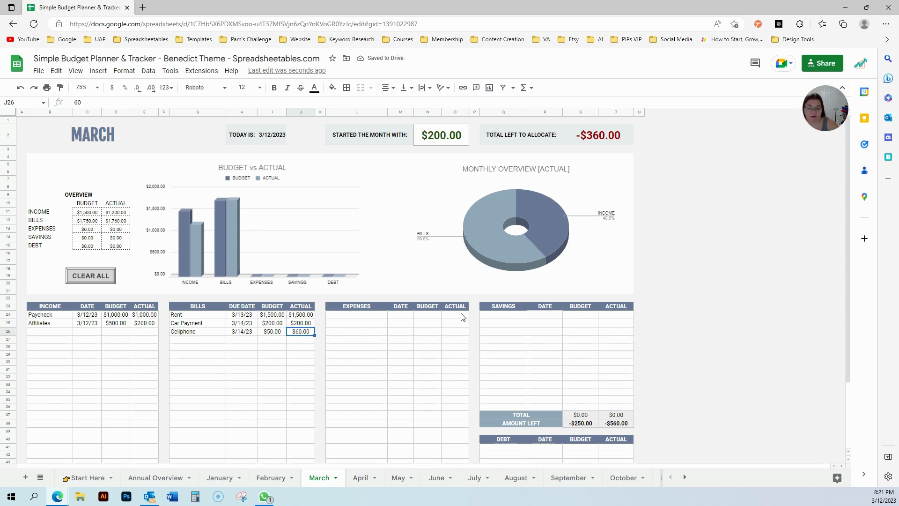
pyautogui.write('100')
pyautogui.press('Return')
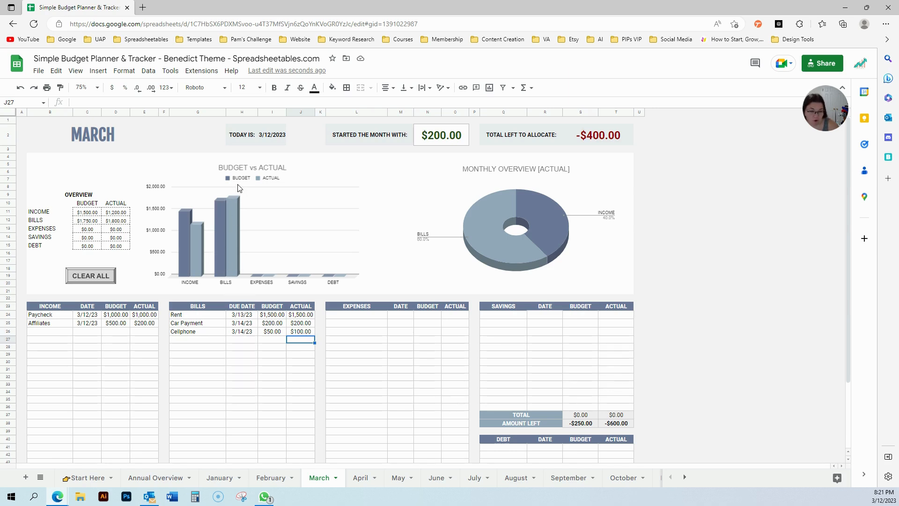
# List Grocery, Energy and Water as the first three entries in March's expenses table
pyautogui.click(369, 316)
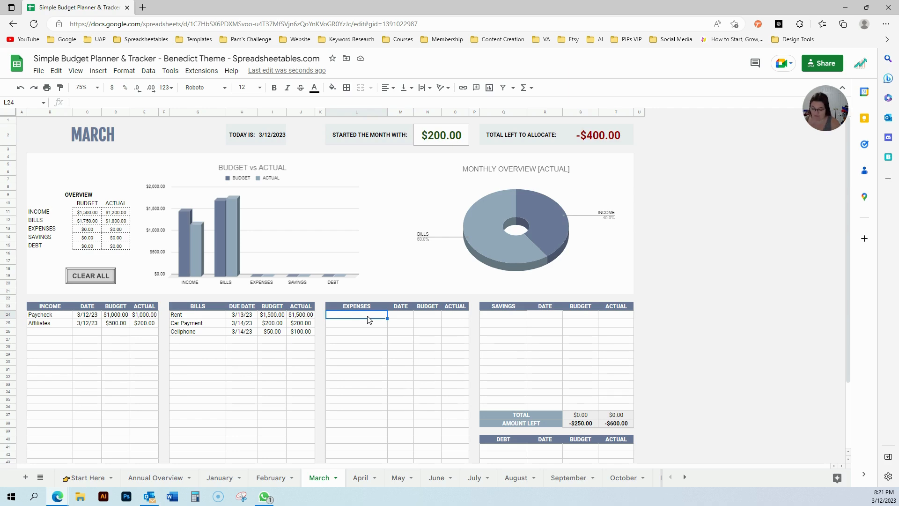
pyautogui.write('Grocery')
pyautogui.press('Return')
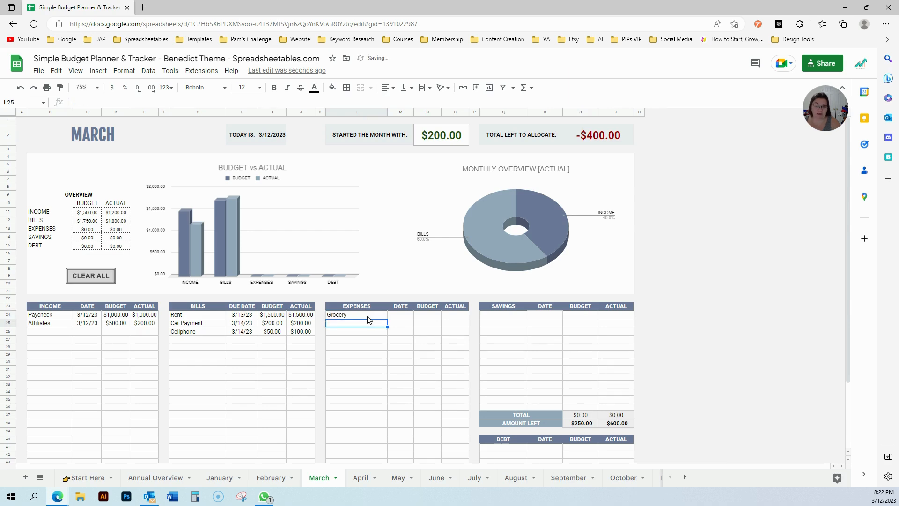
pyautogui.write('Energy')
pyautogui.press('Return')
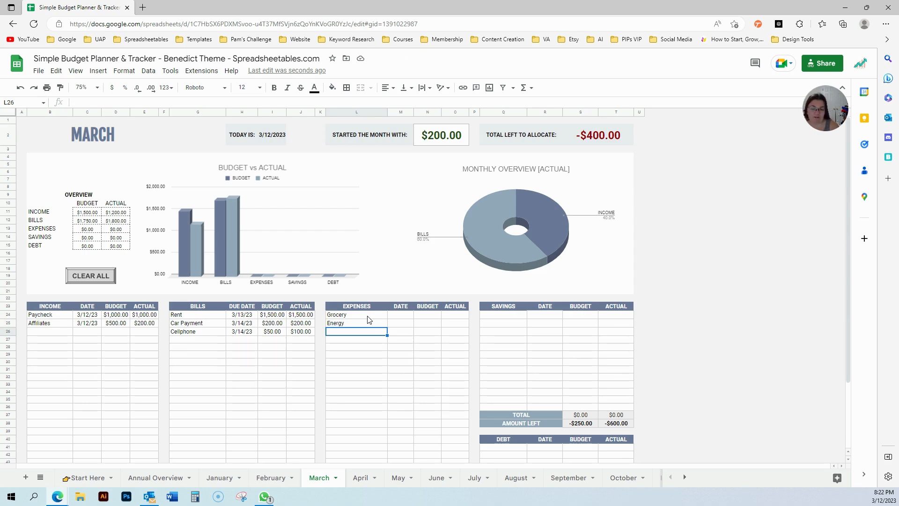
pyautogui.write('Water')
pyautogui.press('Return')
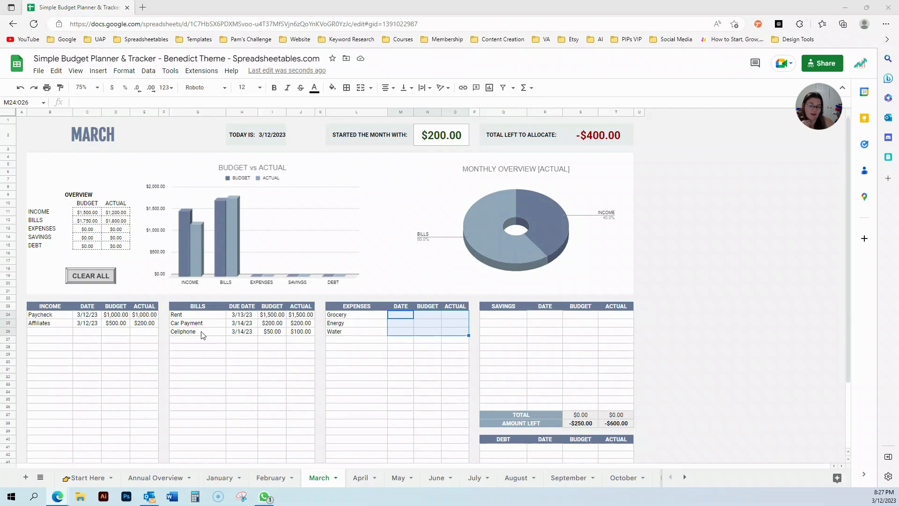
# Date the expenses 3/12/23 for Grocery and Energy, and 3/13/23 for Water
pyautogui.doubleClick(399, 317)
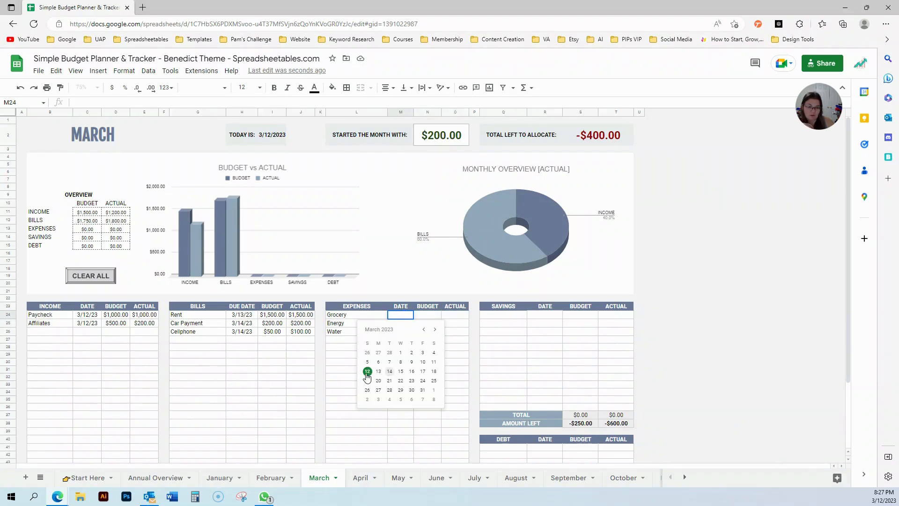
pyautogui.click(368, 371)
pyautogui.doubleClick(405, 322)
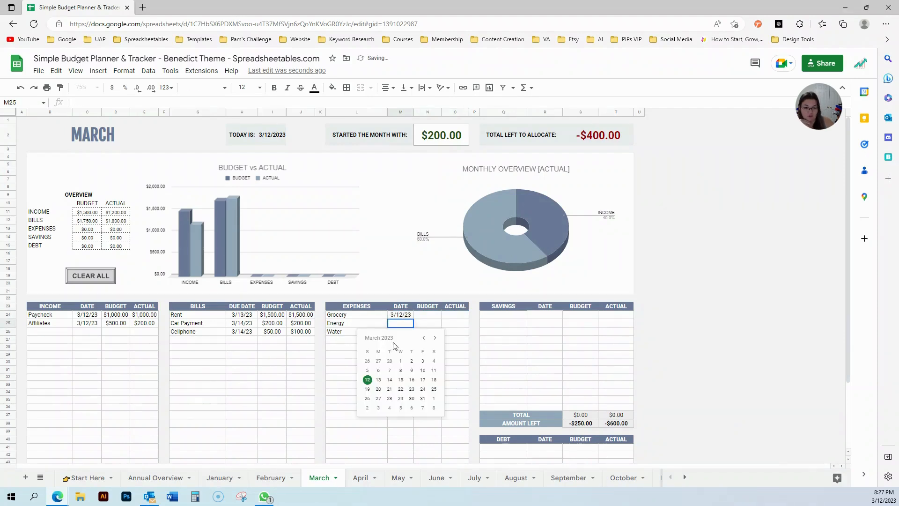
pyautogui.click(368, 380)
pyautogui.doubleClick(400, 333)
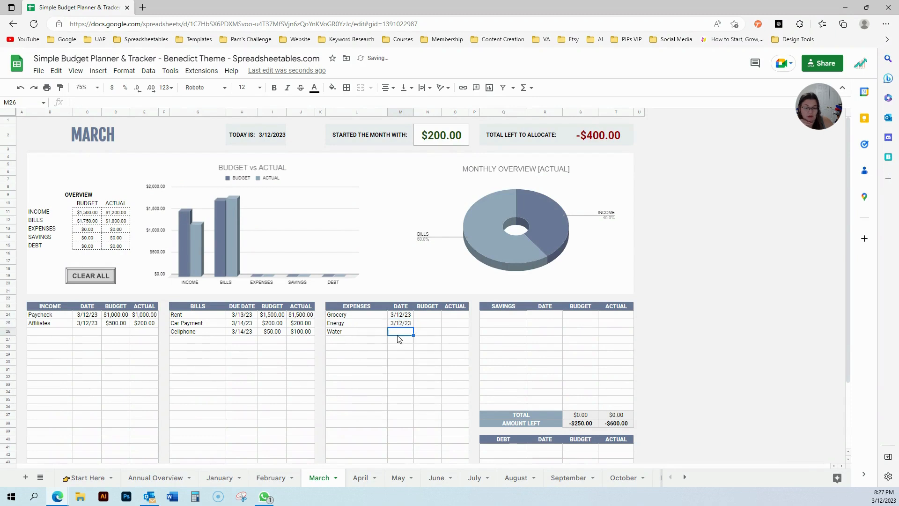
pyautogui.click(378, 388)
# Give the Grocery expense a budget of 1200 and an actual amount of 250
pyautogui.click(427, 316)
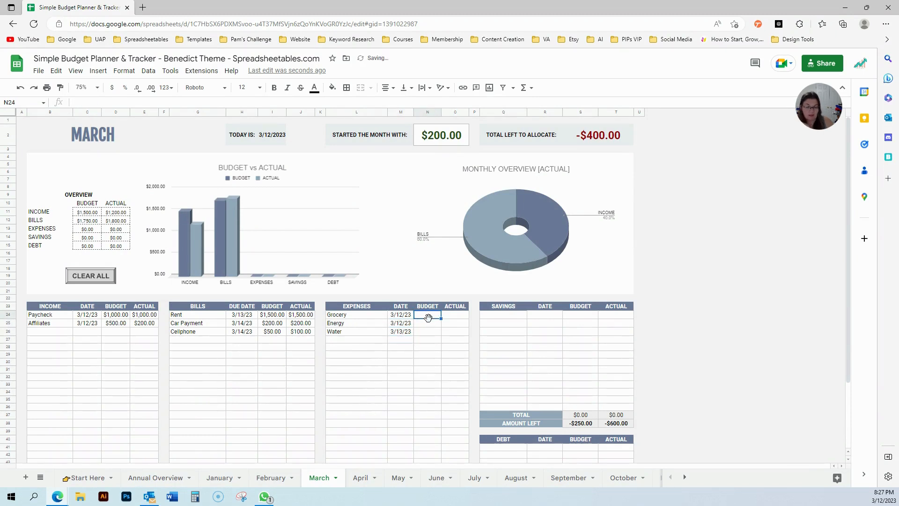
pyautogui.write('1200')
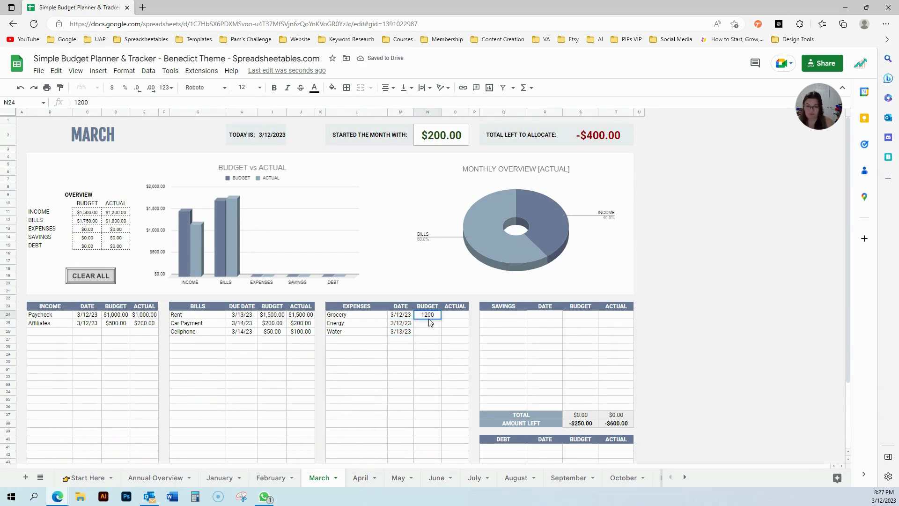
pyautogui.press('Tab')
pyautogui.write('250')
pyautogui.click(427, 316)
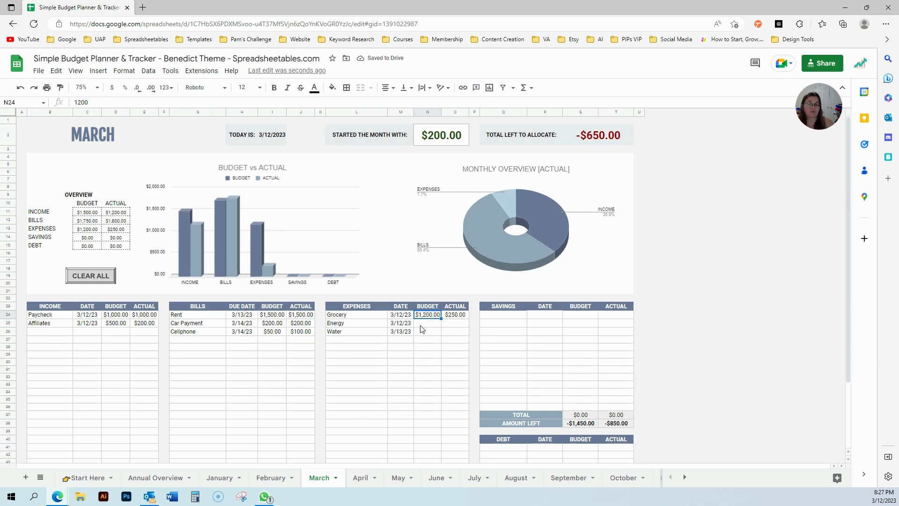
pyautogui.moveTo(436, 319); pyautogui.dragTo(437, 318)
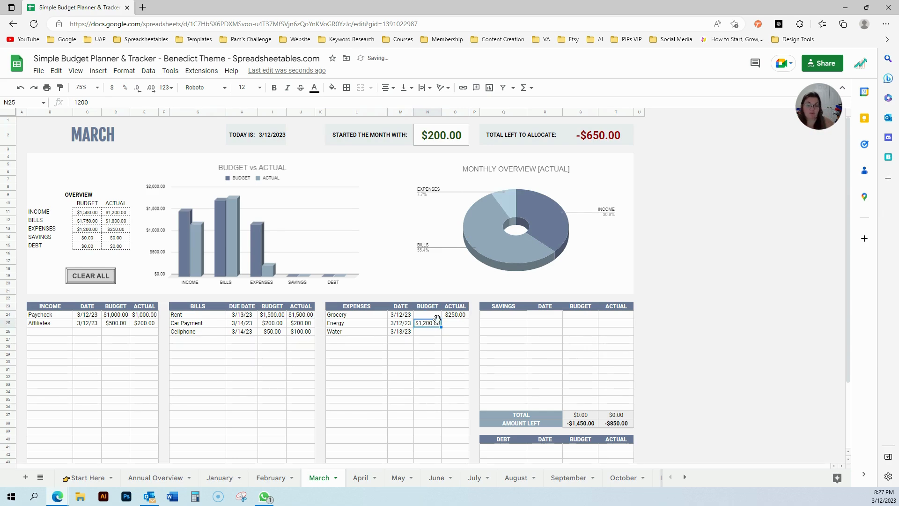
pyautogui.hotkey('ctrl', 'z')
pyautogui.click(444, 356)
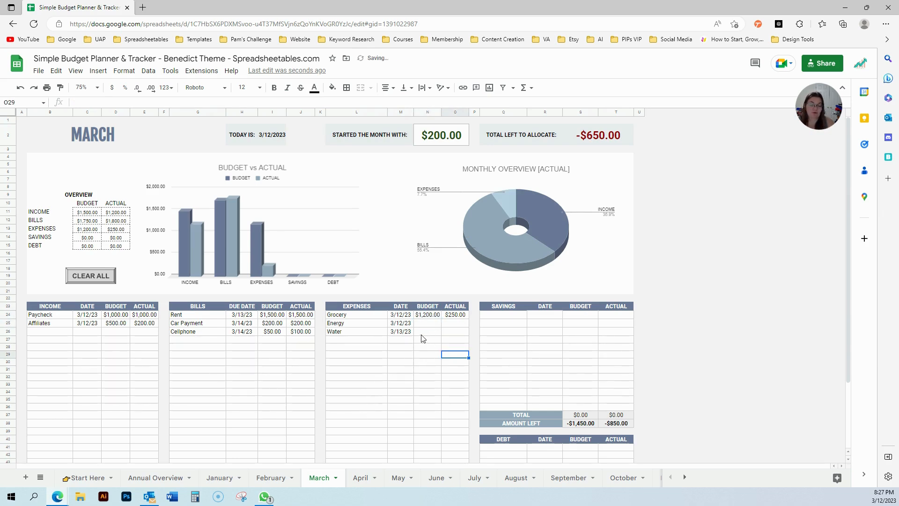
# Copy the Energy and Water entries with their dates from the expenses table into the bills table below Cellphone
pyautogui.click(425, 326)
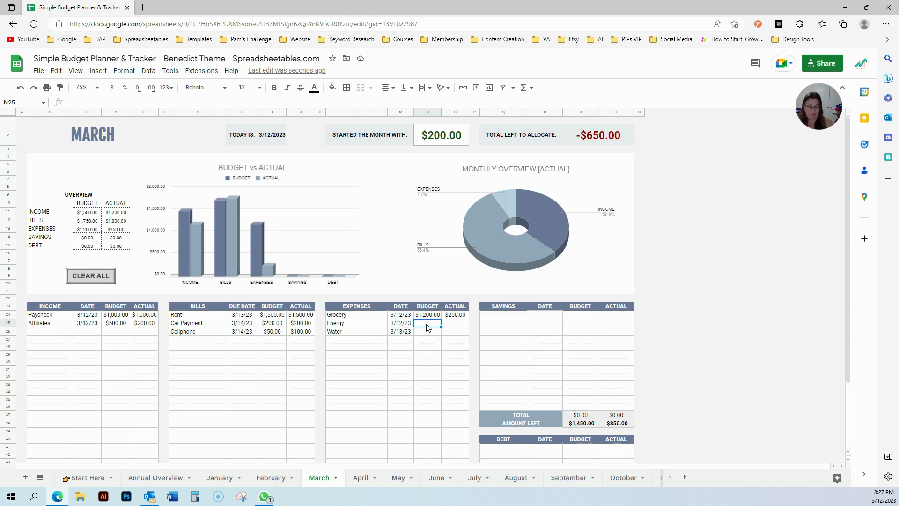
pyautogui.moveTo(345, 326); pyautogui.dragTo(397, 333)
pyautogui.hotkey('ctrl', 'x')
pyautogui.click(204, 345)
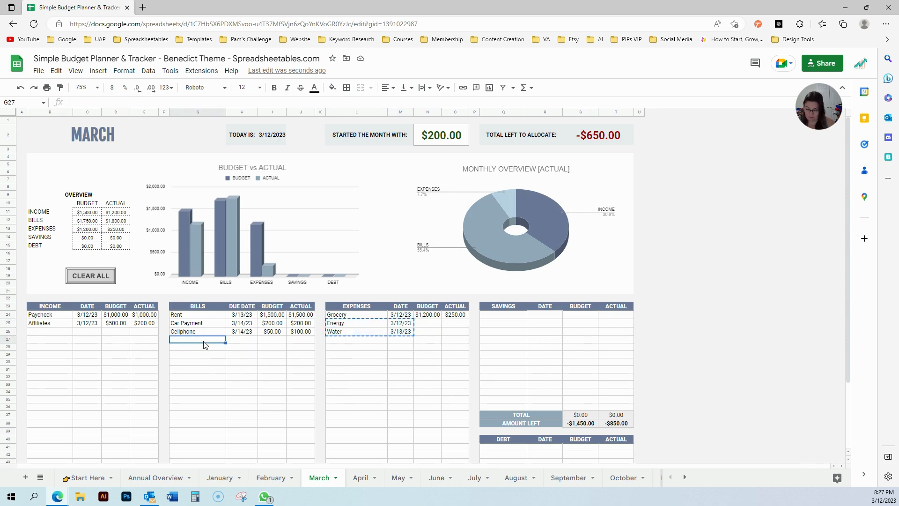
pyautogui.hotkey('ctrl', 'v')
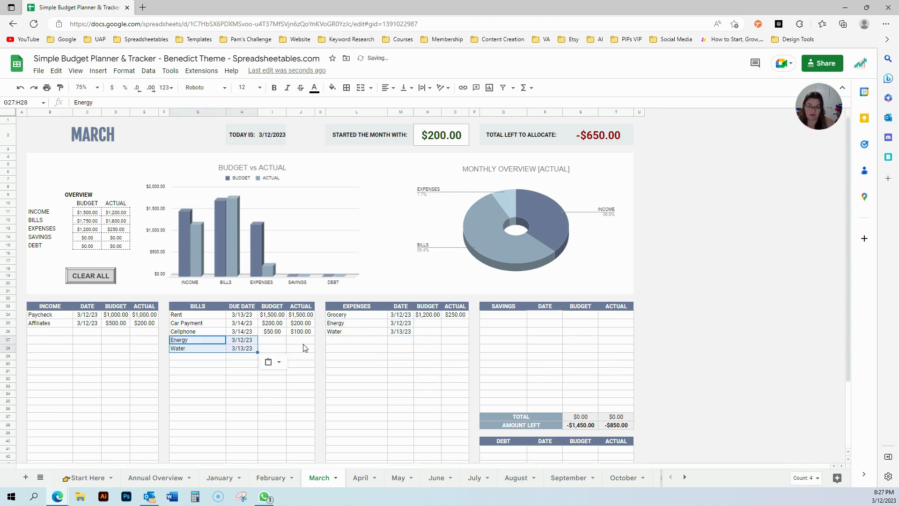
# Give the Energy bill a budget of 100 and an actual amount of 120
pyautogui.click(270, 340)
pyautogui.write('100')
pyautogui.press('Tab')
pyautogui.write('120')
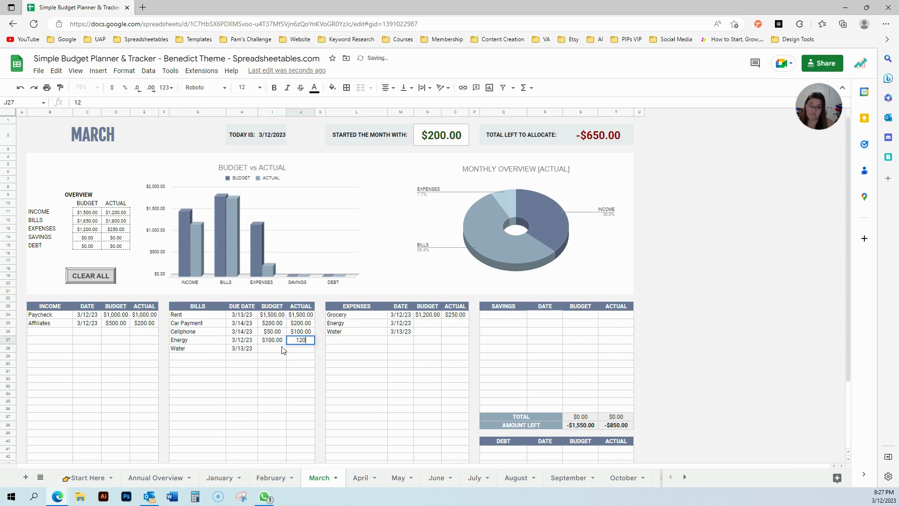
pyautogui.press('Return')
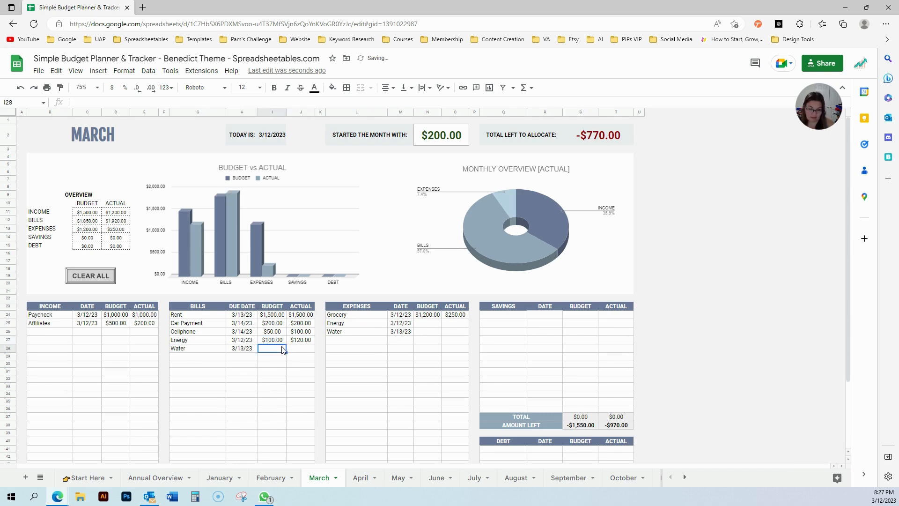
# Give the Water bill a budget of 50 and an actual amount of 40
pyautogui.write('50')
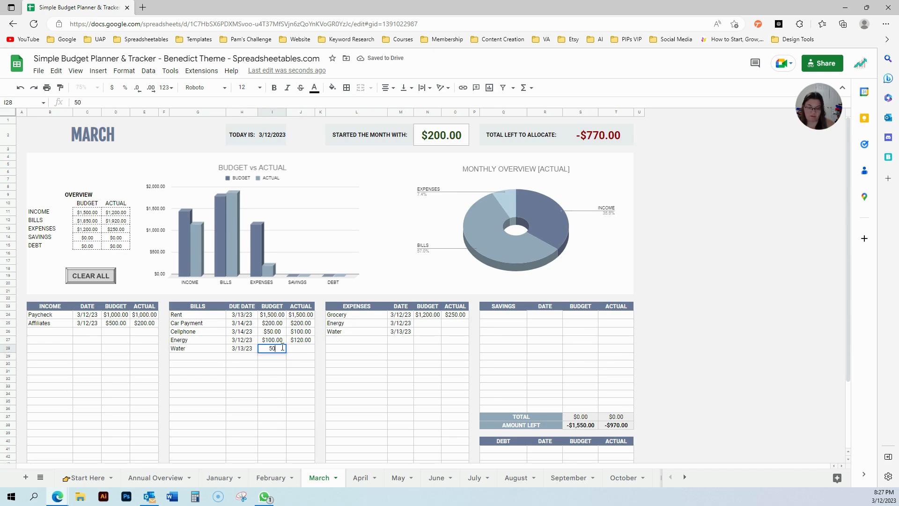
pyautogui.press('Tab')
pyautogui.write('20')
pyautogui.press('BackSpace')
pyautogui.press('BackSpace')
pyautogui.write('40')
pyautogui.press('Return')
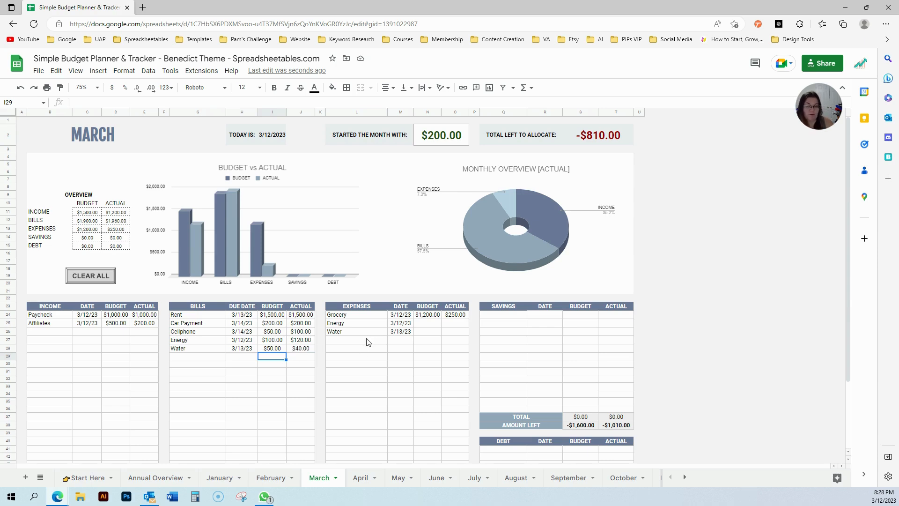
# Delete the Energy and Water entries with their dates from March's expenses table
pyautogui.click(358, 324)
pyautogui.keyDown('shift'); pyautogui.click(403, 324); pyautogui.keyUp('shift')
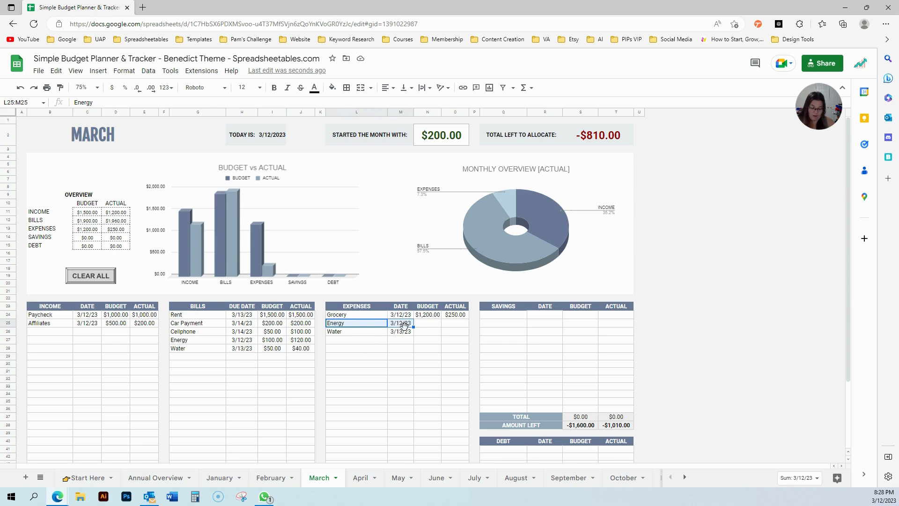
pyautogui.keyDown('shift'); pyautogui.click(404, 332); pyautogui.keyUp('shift')
pyautogui.press('Delete')
pyautogui.click(373, 323)
pyautogui.write('Entertainment')
pyautogui.press('Tab')
# List Take Out, Movie Theather and Water Park below Grocery in the expenses table
pyautogui.click(374, 326)
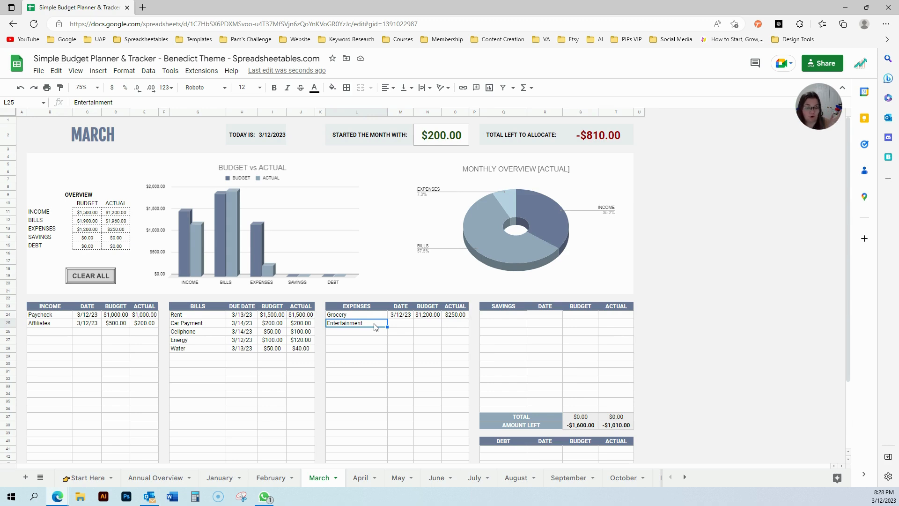
pyautogui.write('Take Out')
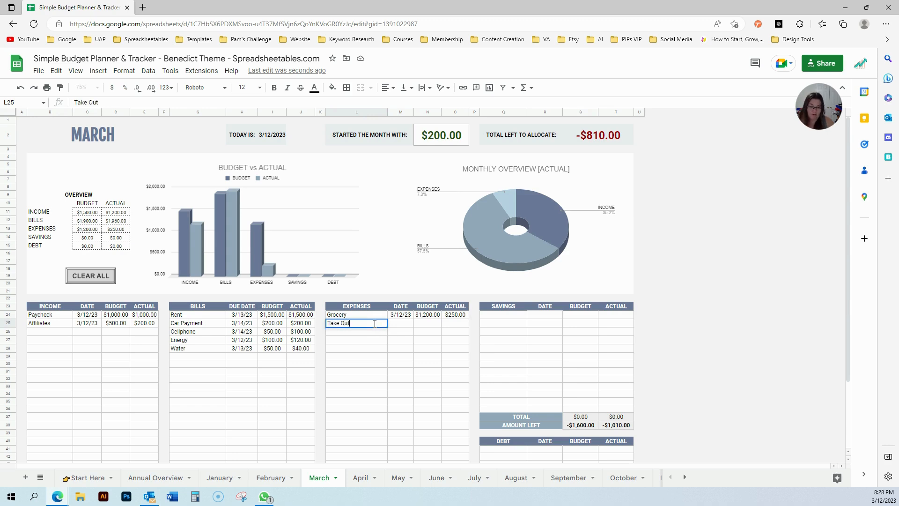
pyautogui.press('Return')
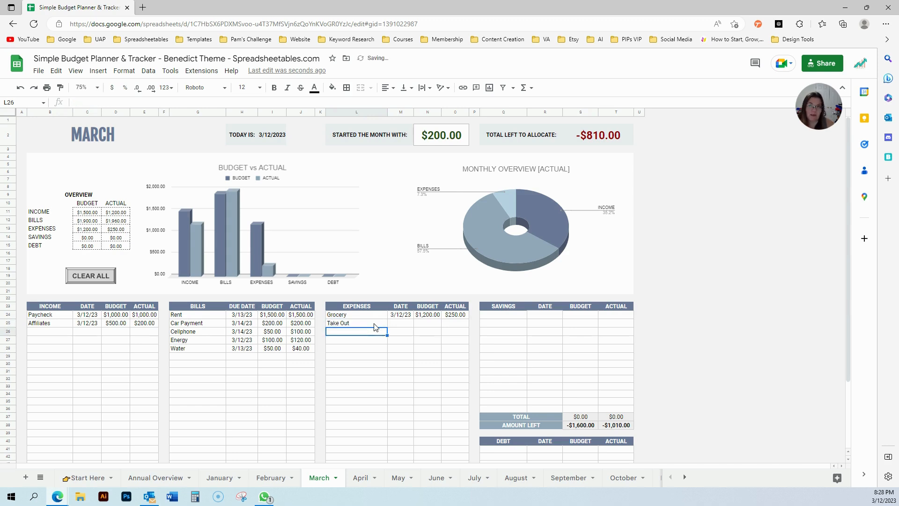
pyautogui.write('Mo')
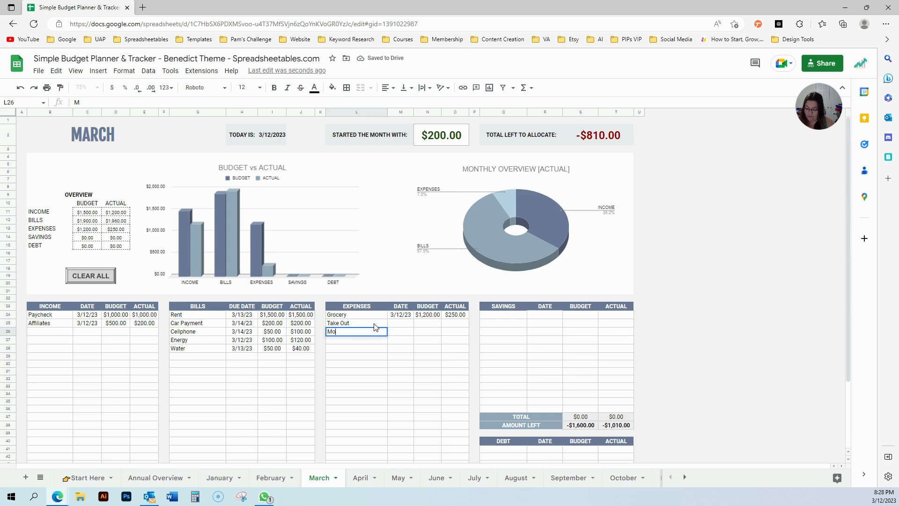
pyautogui.write('vie Theather')
pyautogui.press('Return')
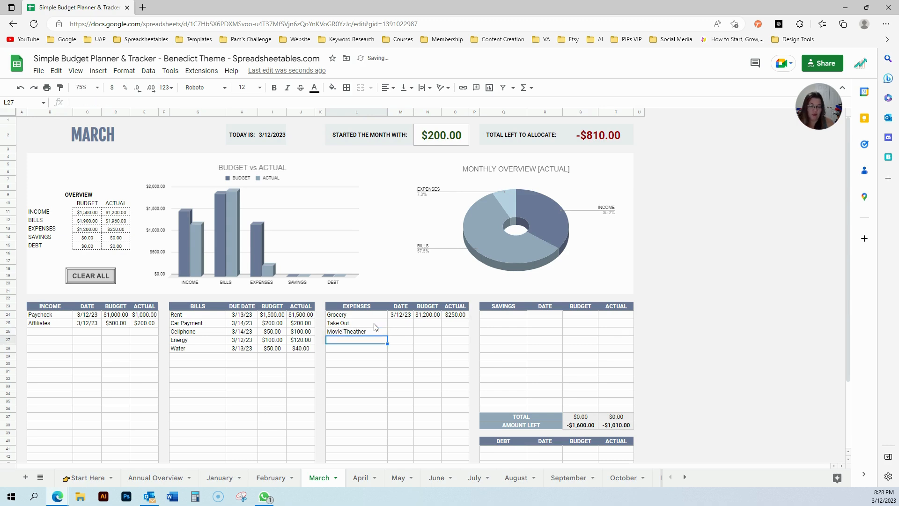
pyautogui.write('Water Park')
pyautogui.press('Tab')
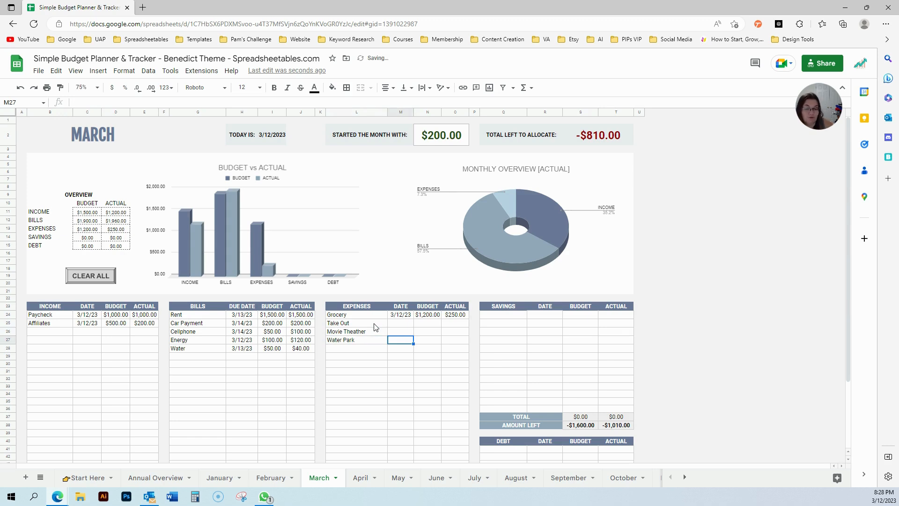
# Date the Take Out expense 3/13/23, and the Movie Theather and Water Park expenses 3/14/23
pyautogui.click(400, 325)
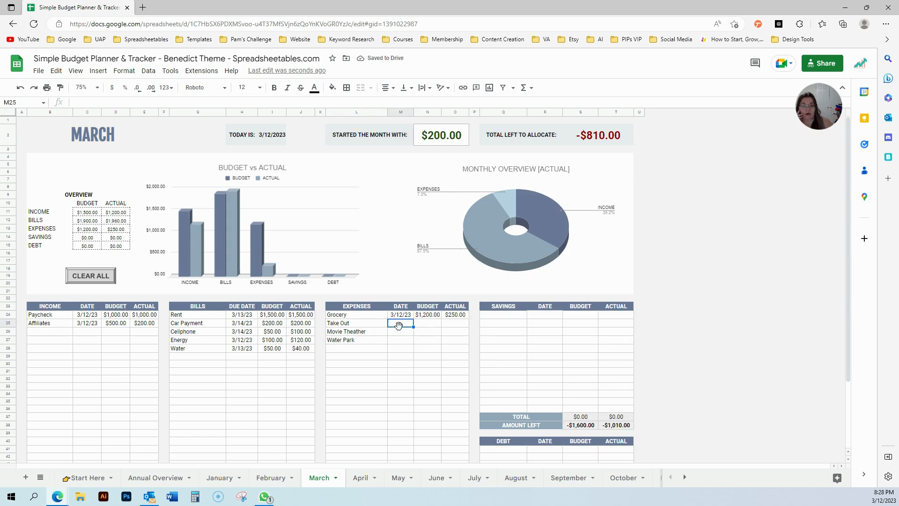
pyautogui.doubleClick(401, 325)
pyautogui.click(378, 380)
pyautogui.click(400, 332)
pyautogui.doubleClick(401, 331)
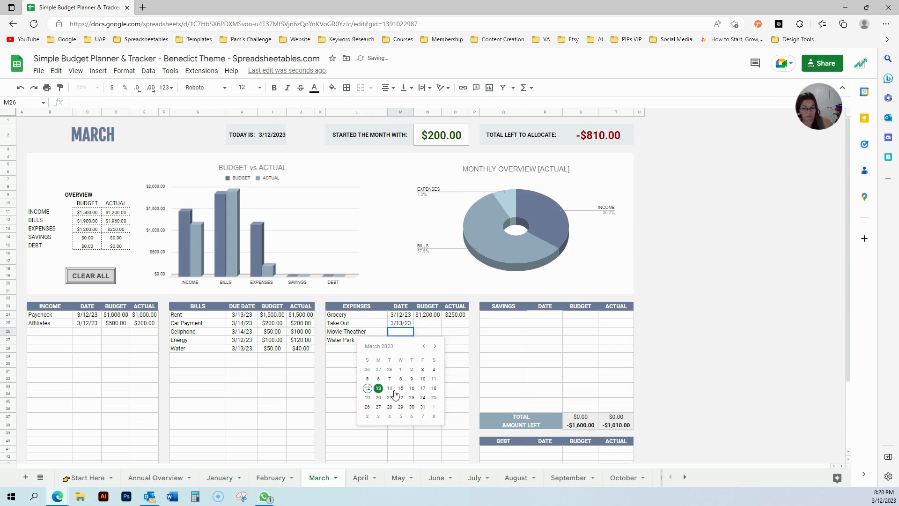
pyautogui.click(400, 380)
pyautogui.click(401, 340)
pyautogui.doubleClick(400, 340)
pyautogui.click(396, 398)
# Set the Grocery expense's actual amount to 1,100
pyautogui.click(435, 325)
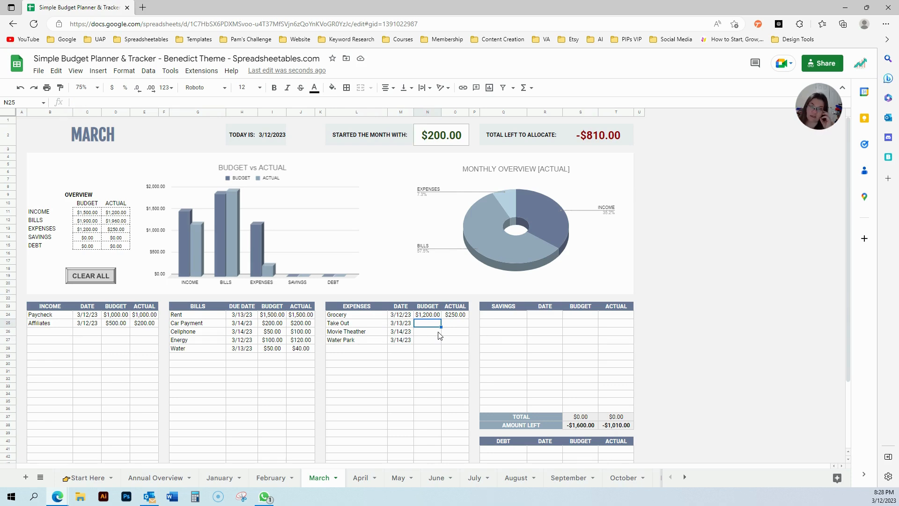
pyautogui.click(427, 315)
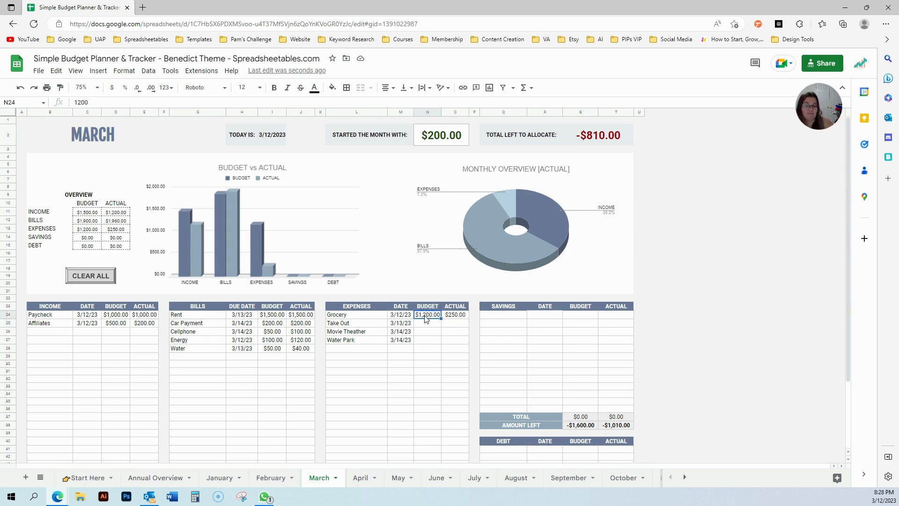
pyautogui.click(459, 315)
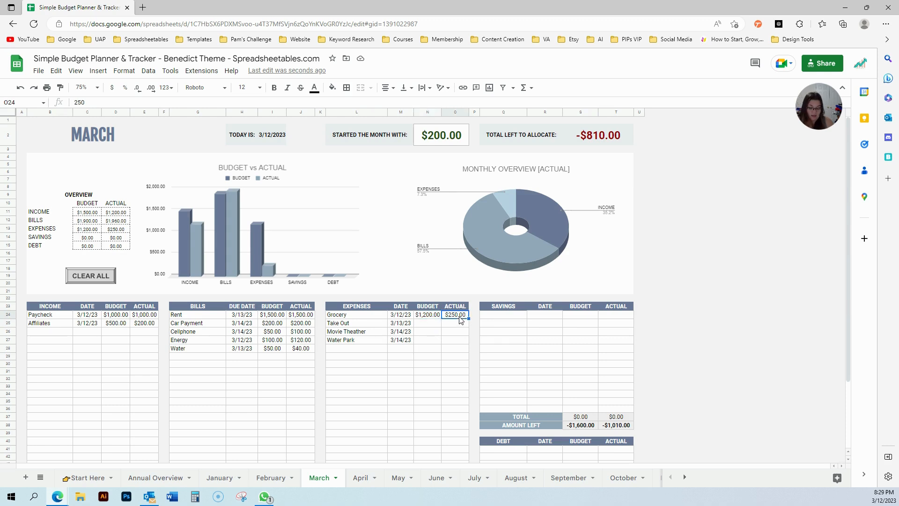
pyautogui.write('1200')
pyautogui.press('Return')
pyautogui.click(460, 315)
pyautogui.write('1,')
pyautogui.write('100')
pyautogui.press('Return')
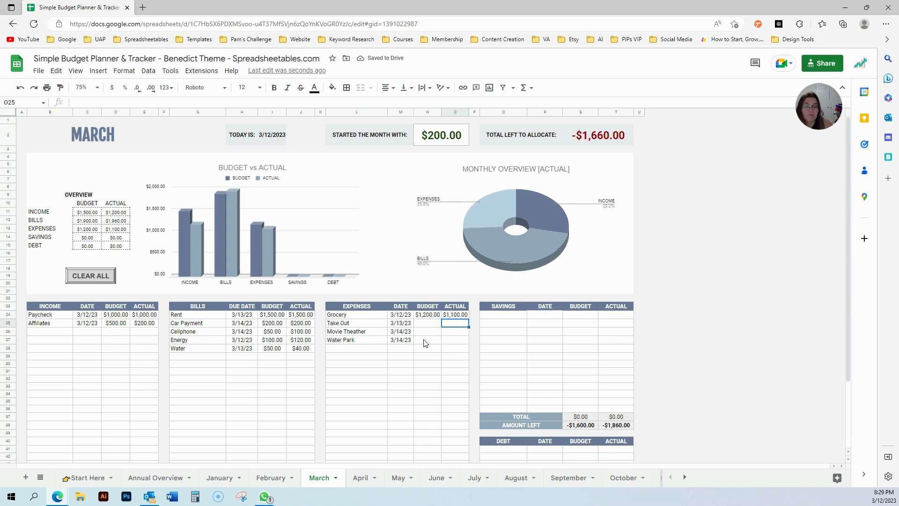
# Set the Grocery expense's budget to 250 and its actual amount to 200
pyautogui.click(427, 316)
pyautogui.write('250')
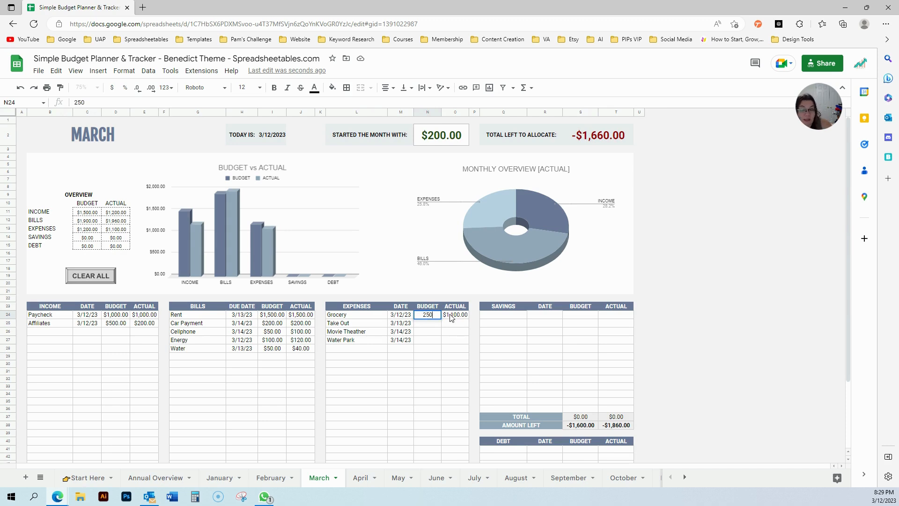
pyautogui.click(452, 317)
pyautogui.write('200')
pyautogui.press('Return')
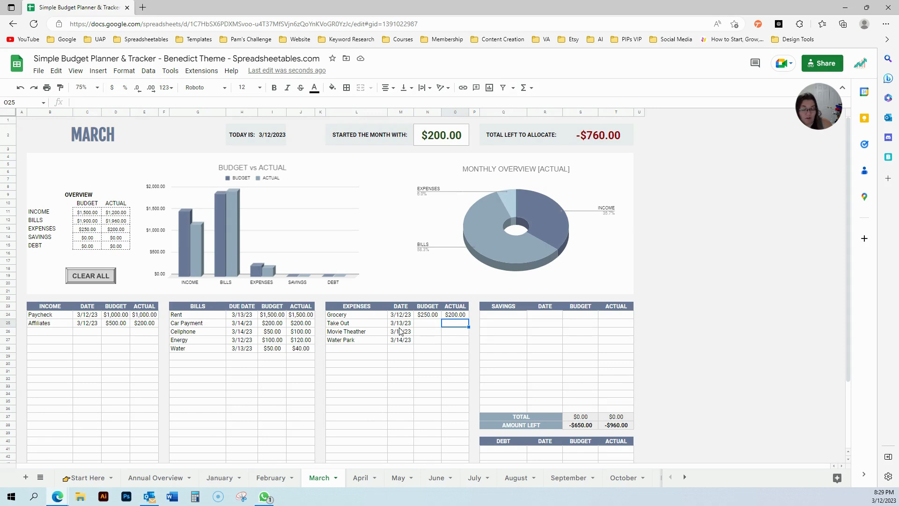
# Give the first Take Out expense a budget of 50 and an actual amount of 50
pyautogui.click(355, 325)
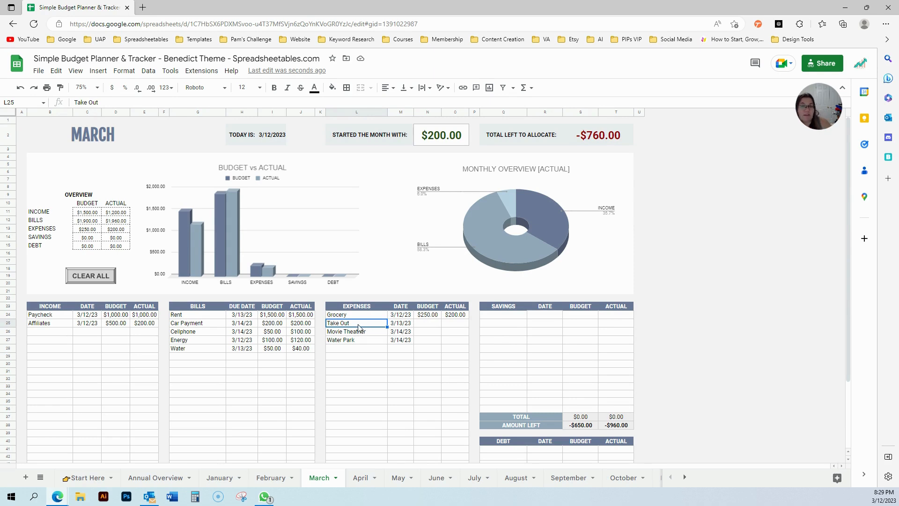
pyautogui.click(433, 326)
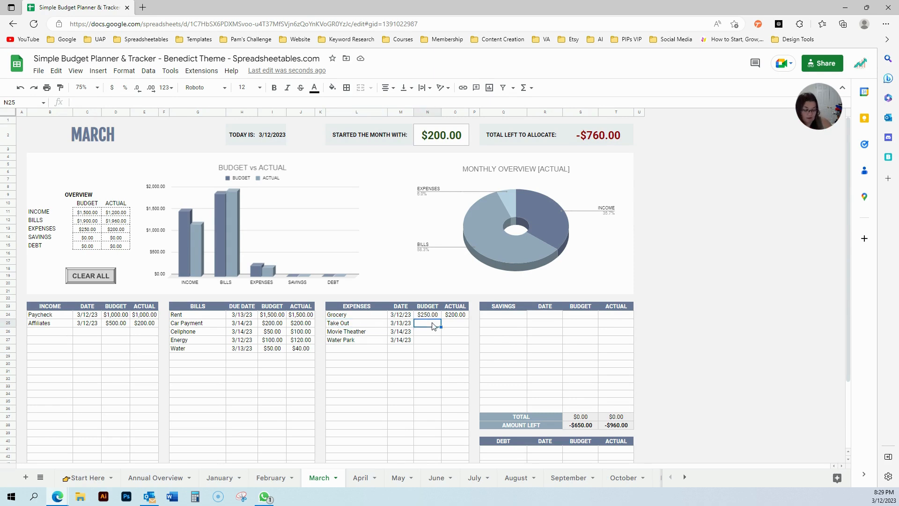
pyautogui.write('50')
pyautogui.click(452, 324)
pyautogui.write('50')
pyautogui.press('Return')
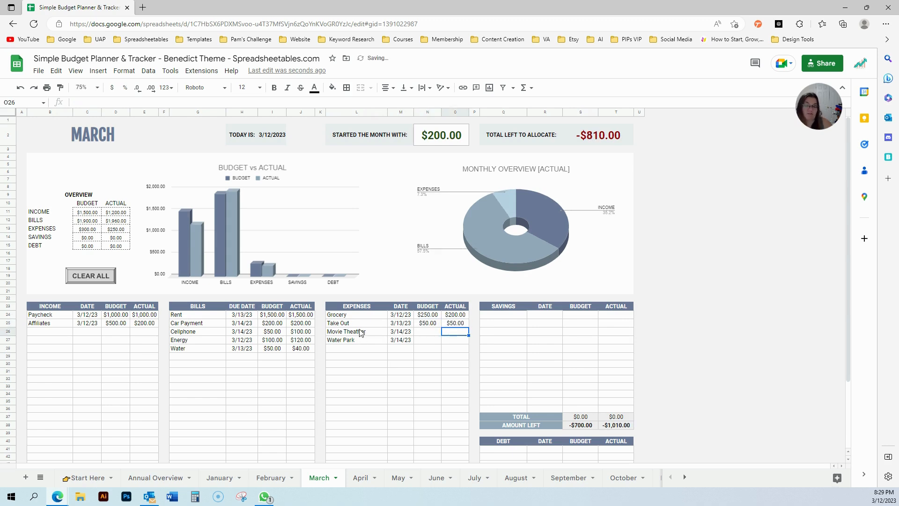
# Add a second Take Out expense below Water Park with a budget of 50 and an actual amount of 50
pyautogui.click(352, 348)
pyautogui.write('Take')
pyautogui.press('Tab')
pyautogui.press('Tab')
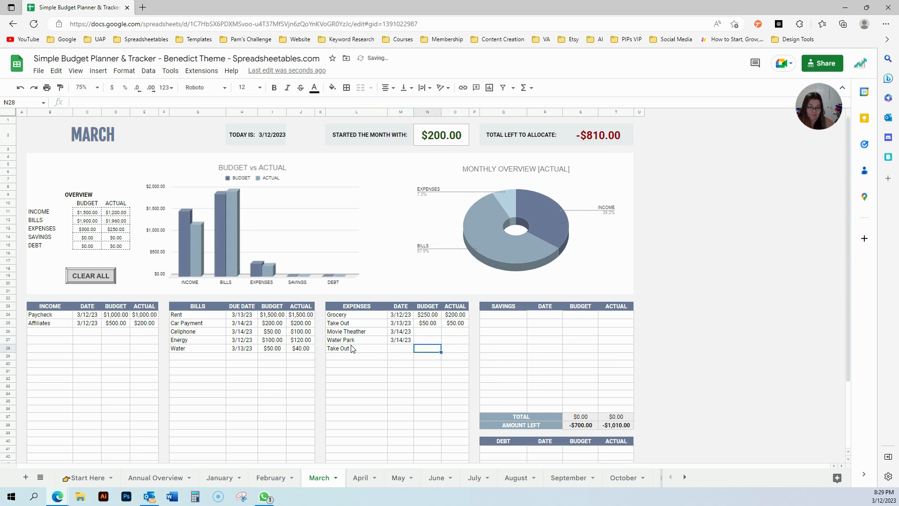
pyautogui.write('50')
pyautogui.press('Tab')
pyautogui.write('50')
# Date the second Take Out expense 3/21/23
pyautogui.click(401, 354)
pyautogui.doubleClick(401, 354)
pyautogui.click(392, 414)
pyautogui.click(432, 358)
pyautogui.click(424, 339)
pyautogui.click(420, 332)
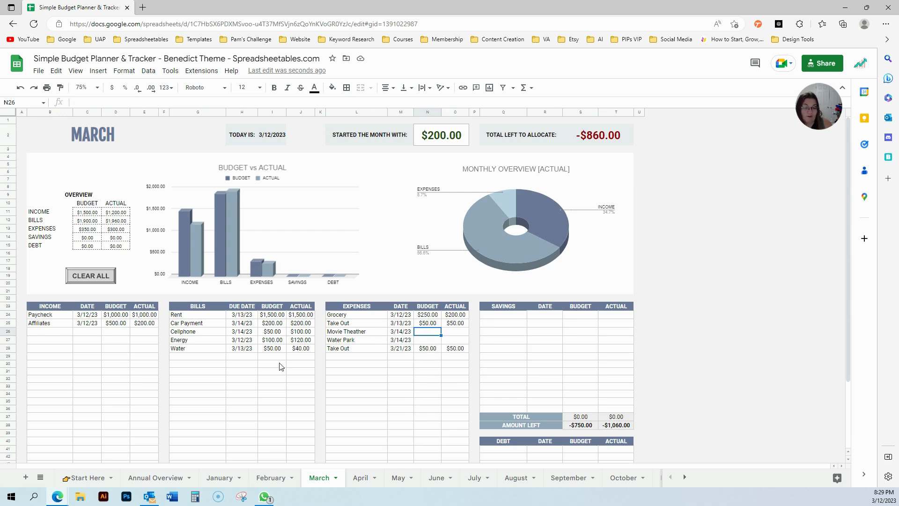
# Examine the expenses table's entry area, the row actions for empty rows 29 to 34, and how the sheet rows span all tables
pyautogui.scroll(-2, 223, 379)
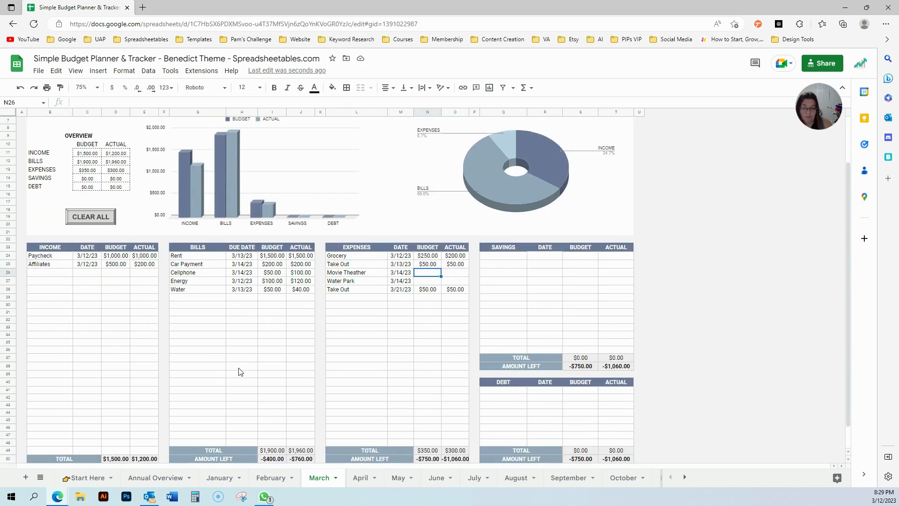
pyautogui.moveTo(356, 256); pyautogui.dragTo(444, 437)
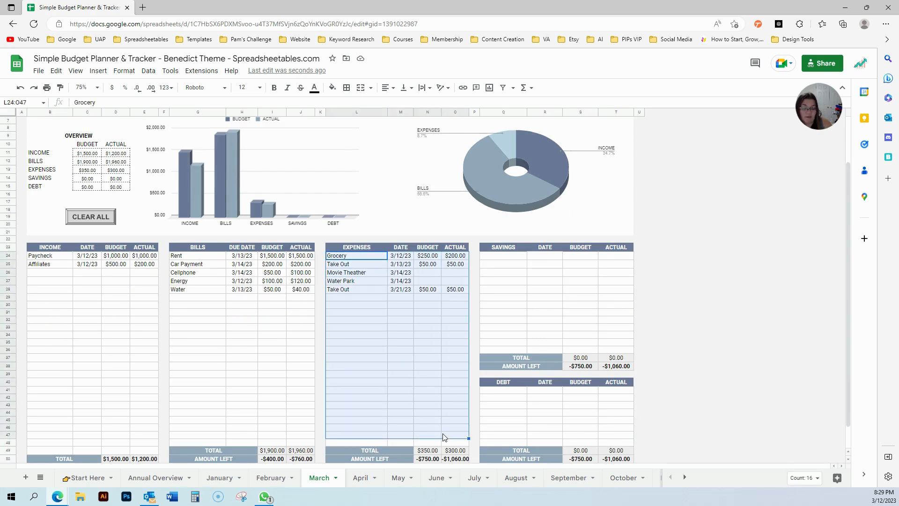
pyautogui.click(412, 382)
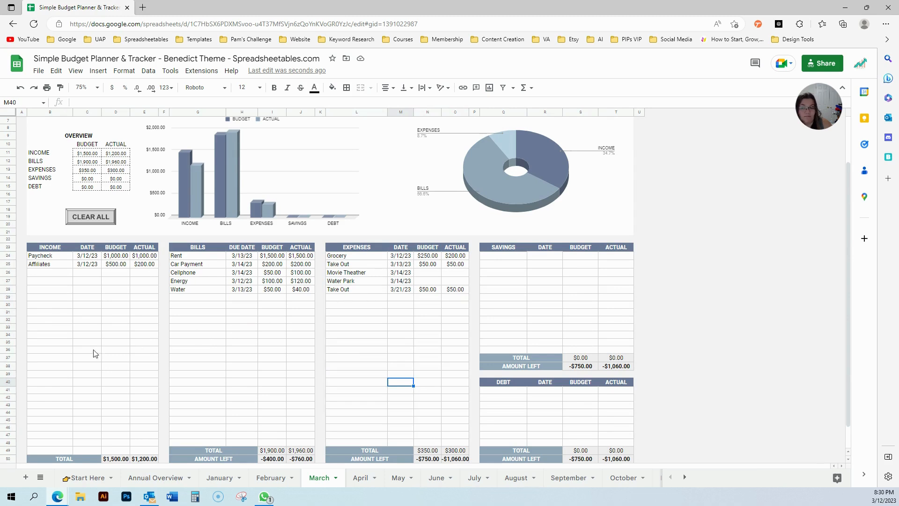
pyautogui.moveTo(7, 296); pyautogui.dragTo(18, 336)
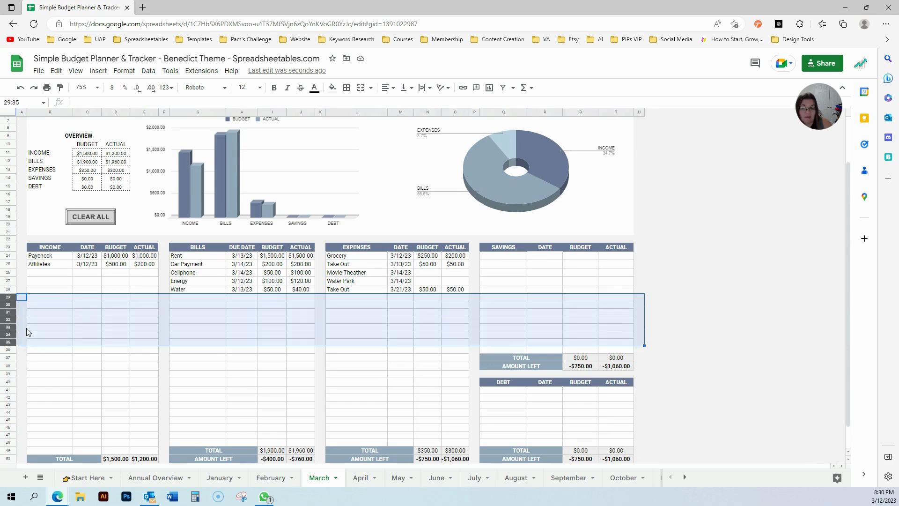
pyautogui.click(49, 318)
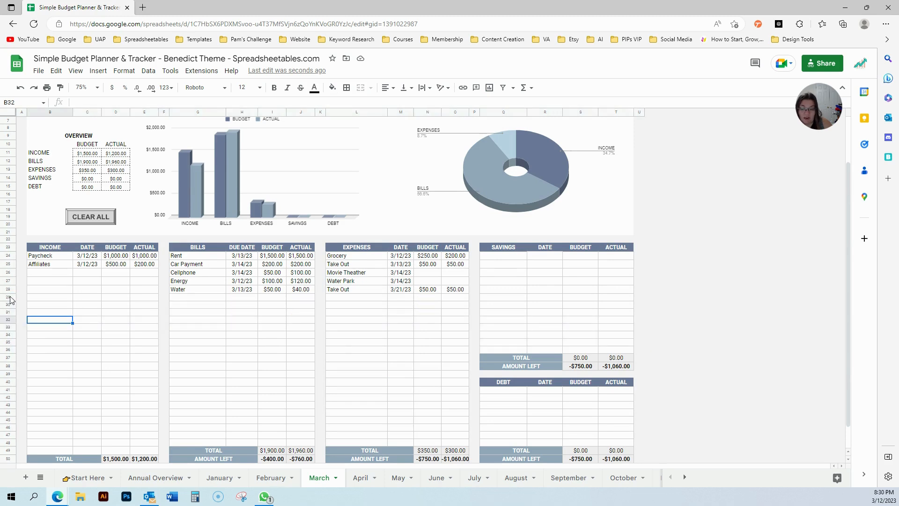
pyautogui.click(9, 296)
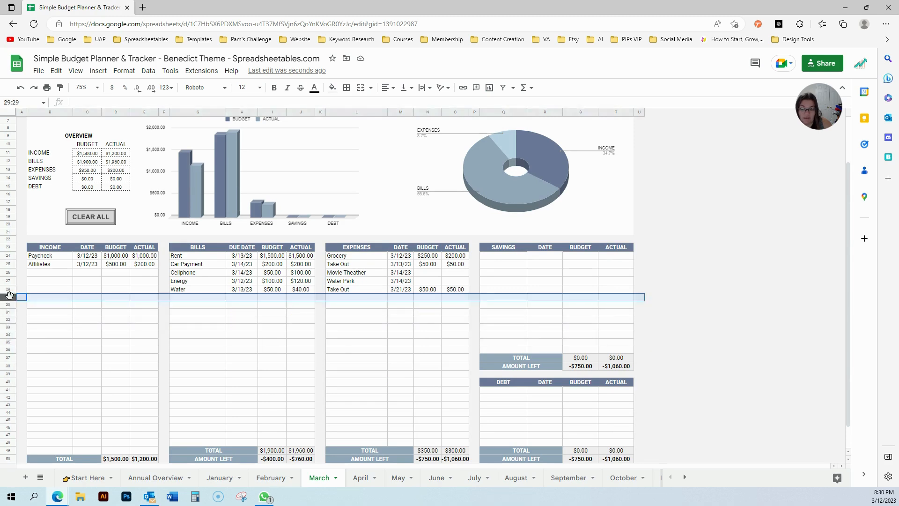
pyautogui.moveTo(8, 297); pyautogui.dragTo(7, 331)
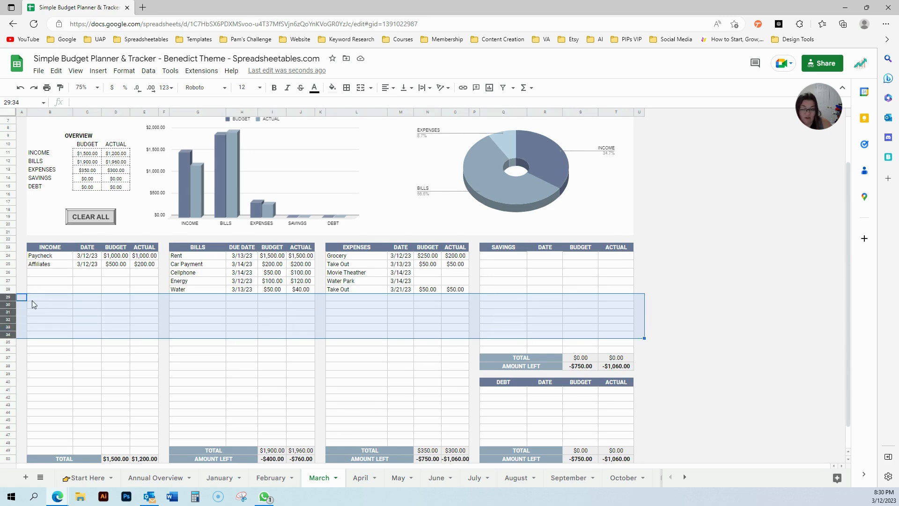
pyautogui.rightClick(130, 323)
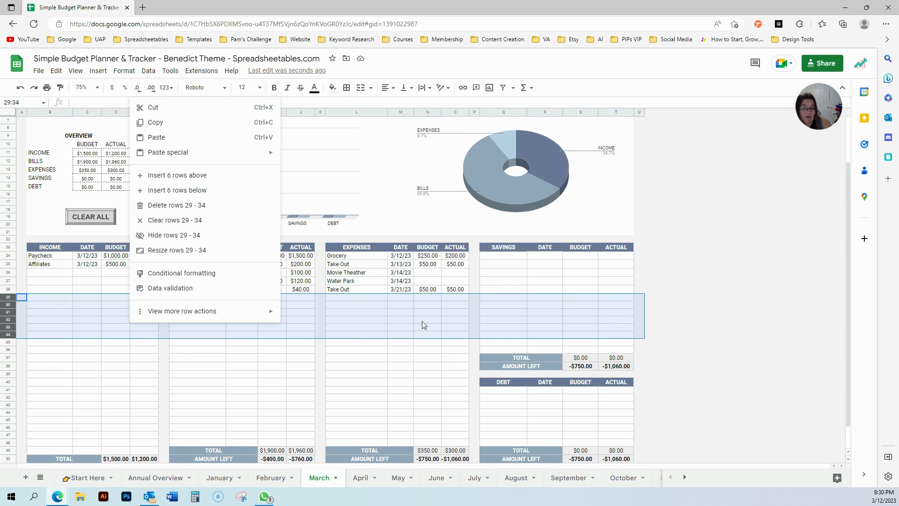
pyautogui.click(383, 327)
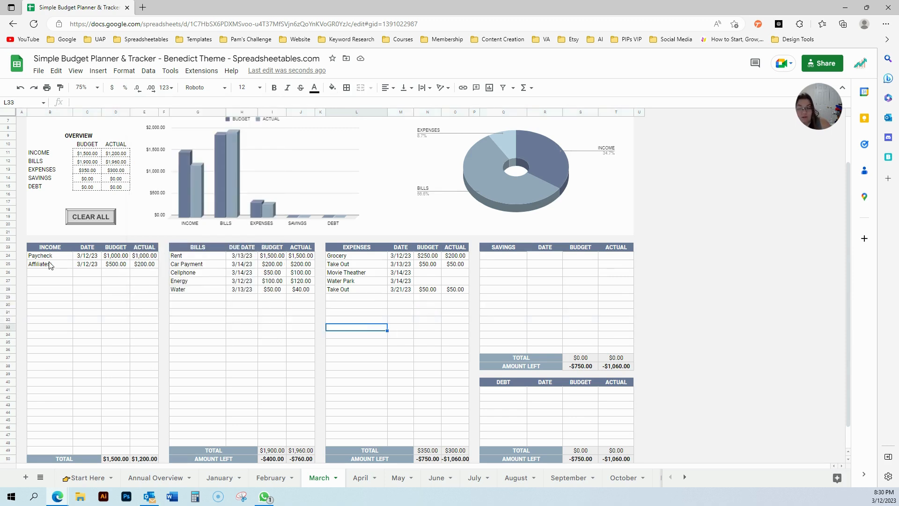
pyautogui.click(8, 255)
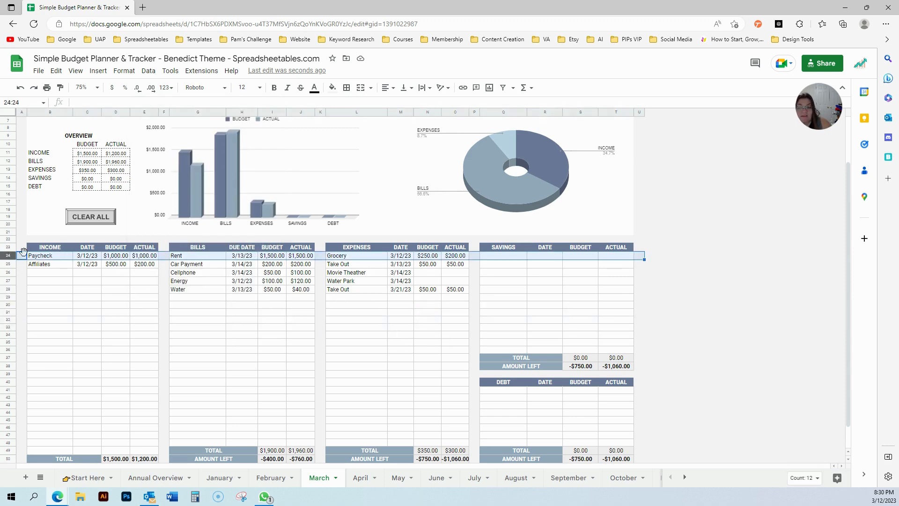
pyautogui.click(37, 273)
pyautogui.moveTo(9, 264); pyautogui.dragTo(13, 310)
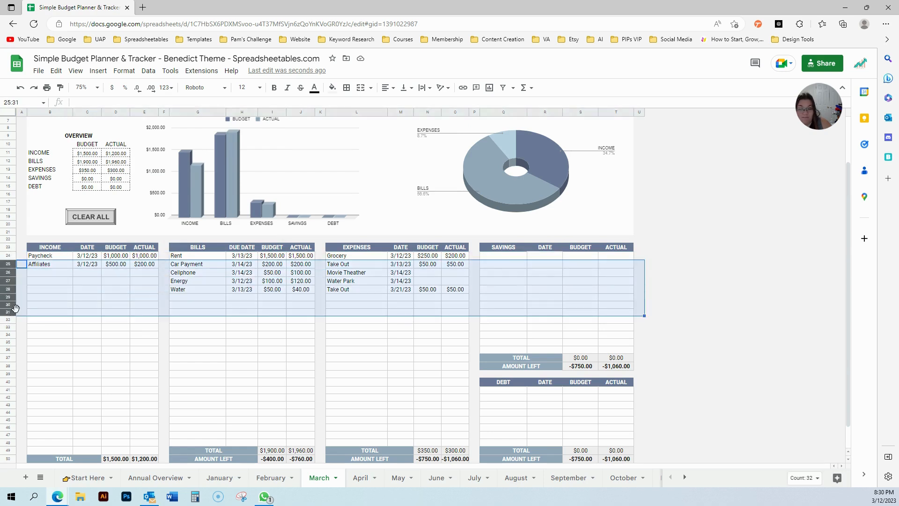
# Examine how rows 24, 29 to 34 and 36 run across the income, bills, expenses and savings tables
pyautogui.click(10, 256)
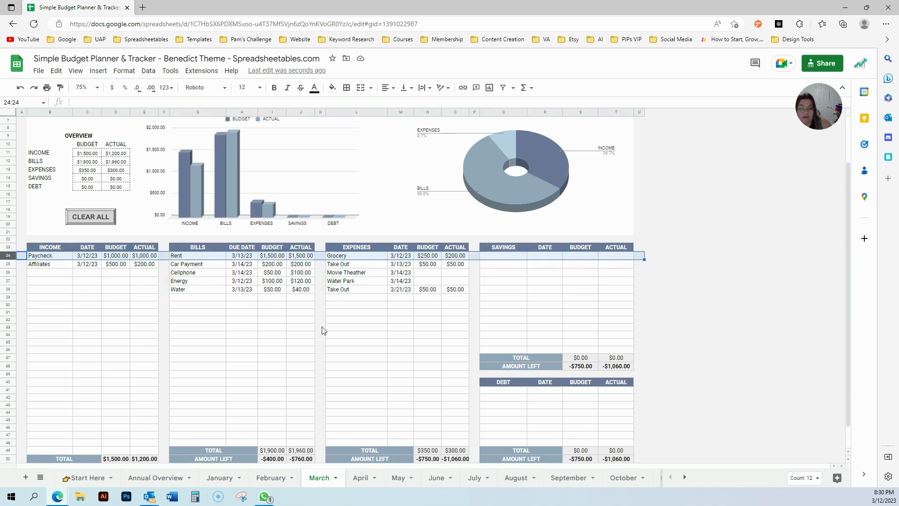
pyautogui.click(11, 349)
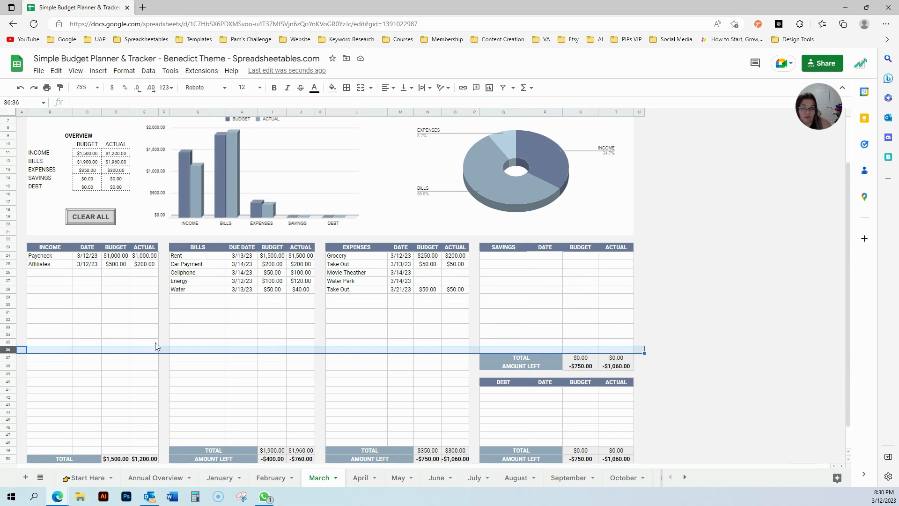
pyautogui.click(142, 312)
pyautogui.moveTo(8, 296); pyautogui.dragTo(66, 329)
pyautogui.scroll(-2, 249, 418)
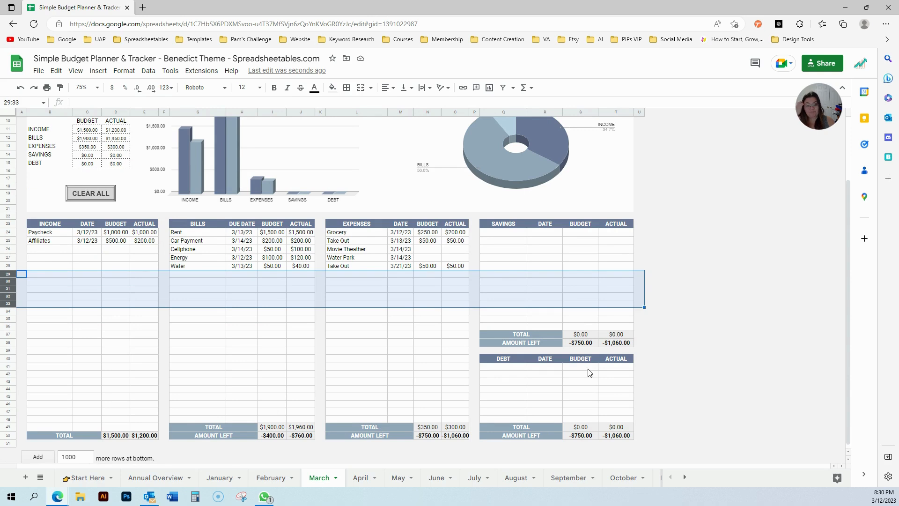
pyautogui.click(6, 325)
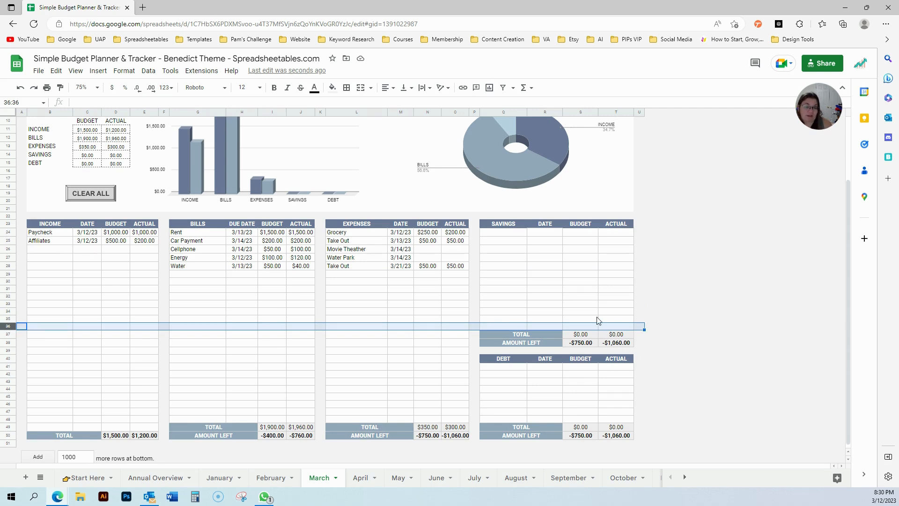
pyautogui.click(127, 305)
pyautogui.moveTo(8, 281); pyautogui.dragTo(8, 311)
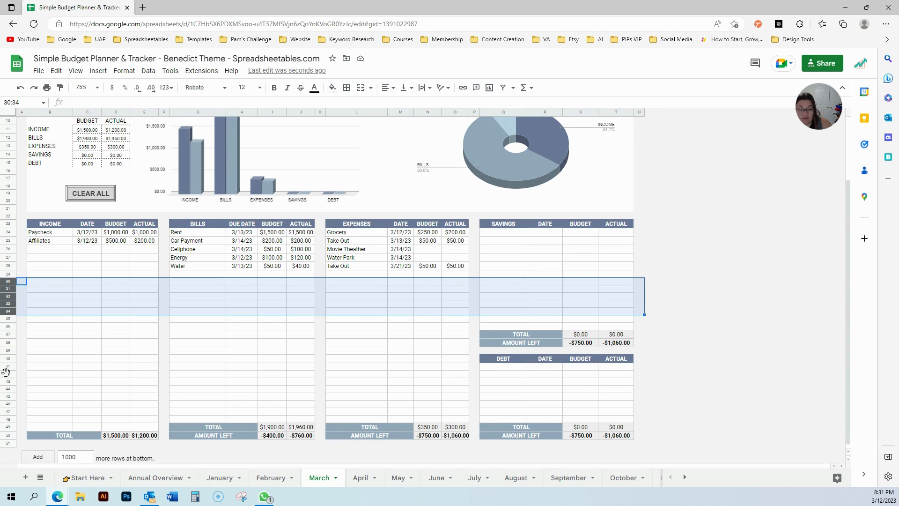
# Insert four rows below rows 42 to 45 so that every table and the Debt table gain space
pyautogui.moveTo(8, 374); pyautogui.dragTo(10, 396)
pyautogui.rightClick(41, 394)
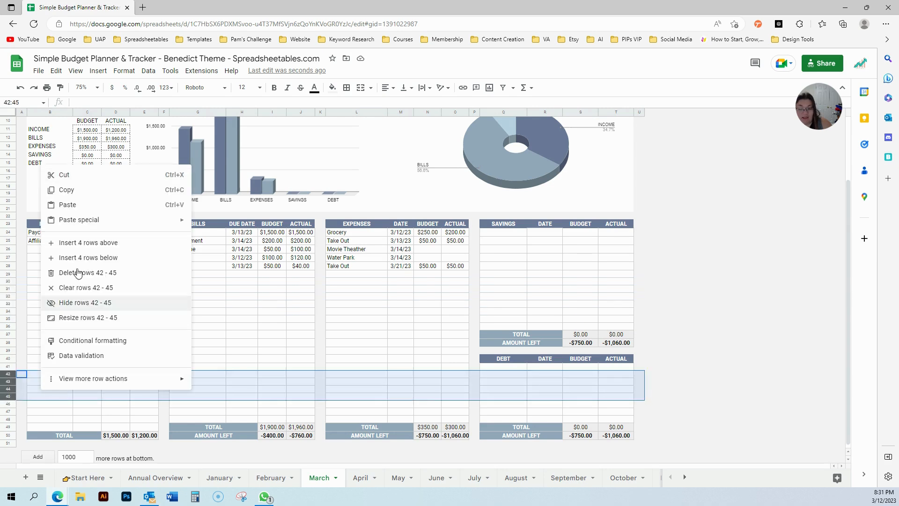
pyautogui.click(80, 257)
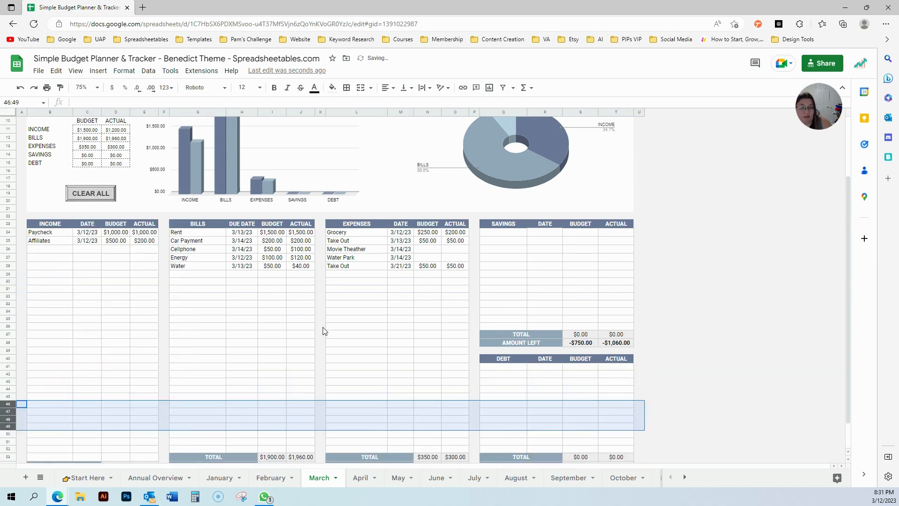
pyautogui.scroll(-1, 323, 331)
pyautogui.scroll(2, 323, 331)
pyautogui.scroll(-2, 581, 427)
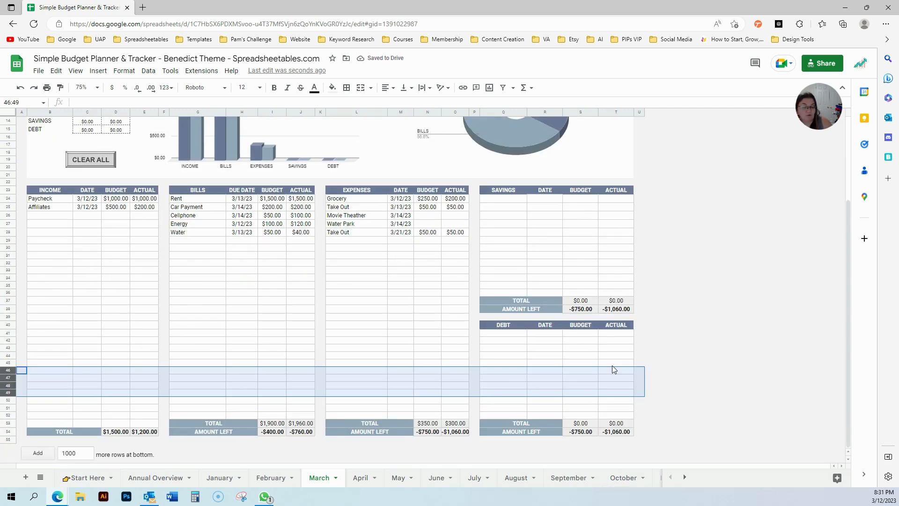
# Enter a test actual amount of 100 in row 47 of the Debt table
pyautogui.click(613, 378)
pyautogui.write('100')
pyautogui.press('Return')
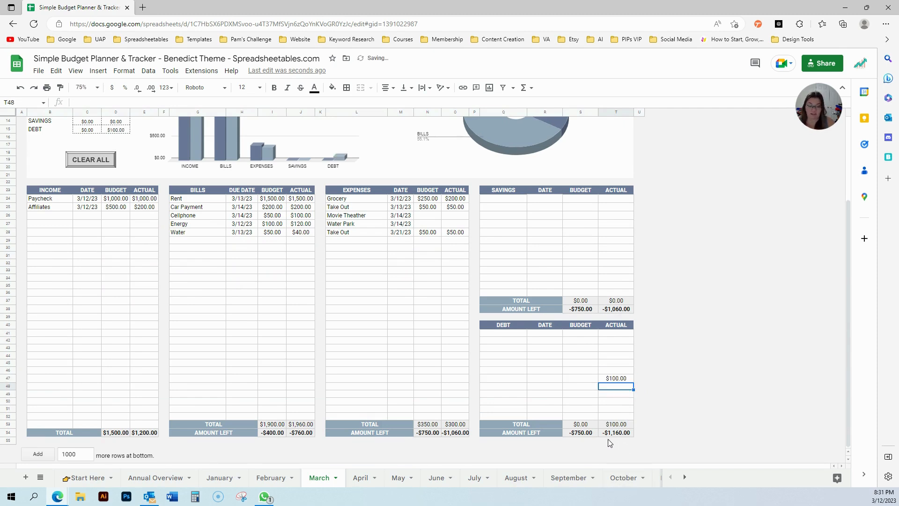
# Clear the test debt amount and undo the insertion of the four rows
pyautogui.click(629, 379)
pyautogui.press('Delete')
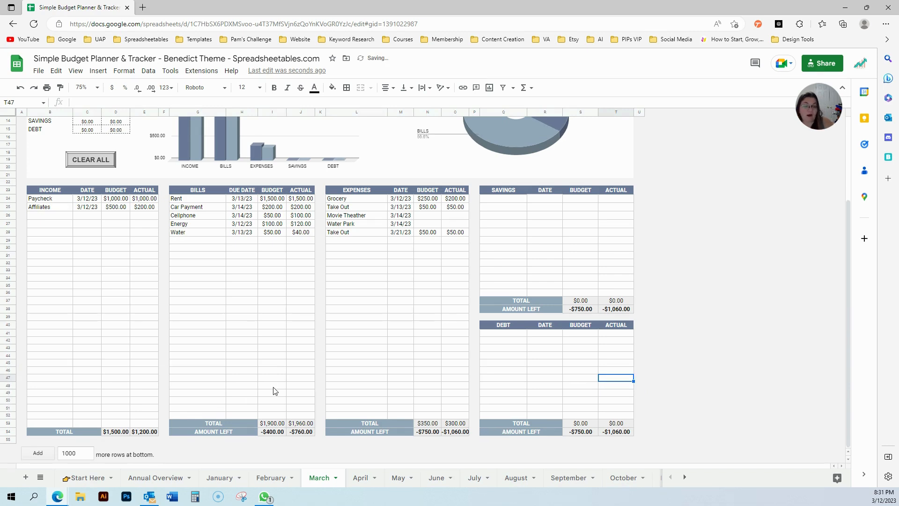
pyautogui.hotkey('ctrl', 'z')
pyautogui.click(376, 217)
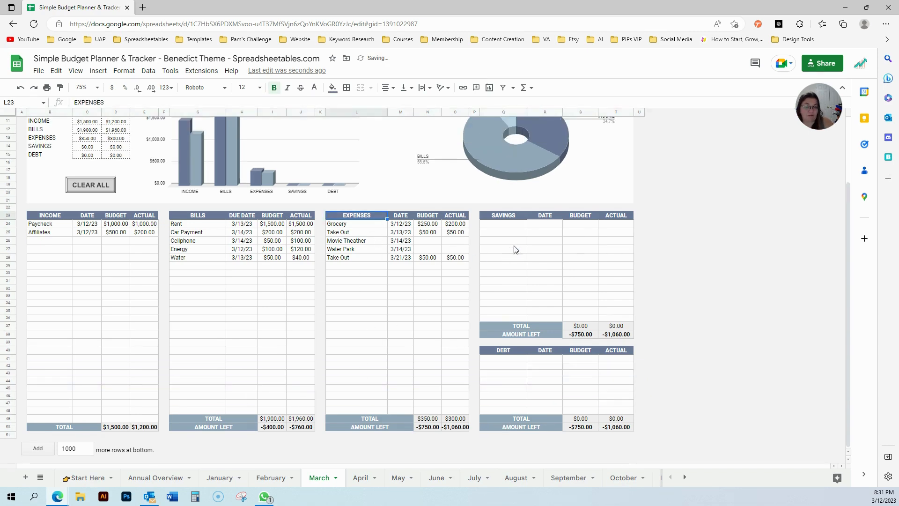
# Add Emergcency Funds and Vacation as the first two savings items, fitting the savings name column to its text
pyautogui.click(505, 226)
pyautogui.write('Emergcency Funds')
pyautogui.press('Return')
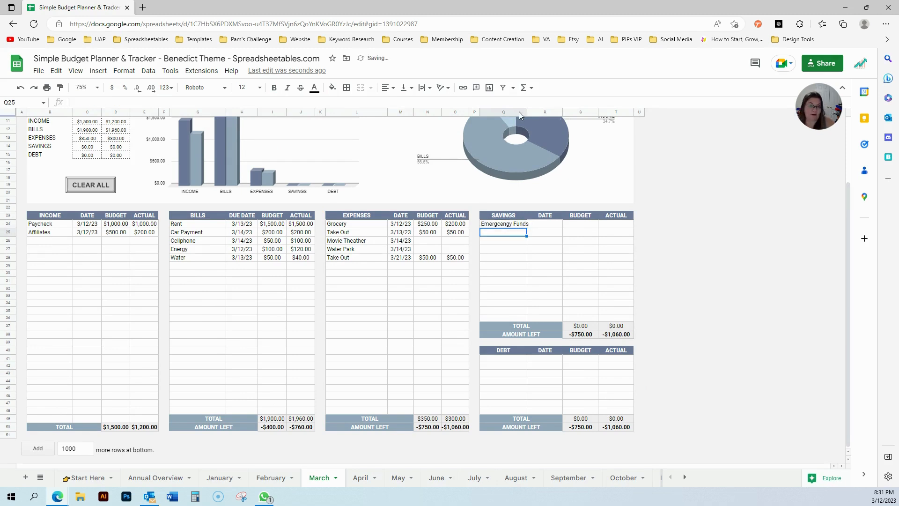
pyautogui.doubleClick(526, 114)
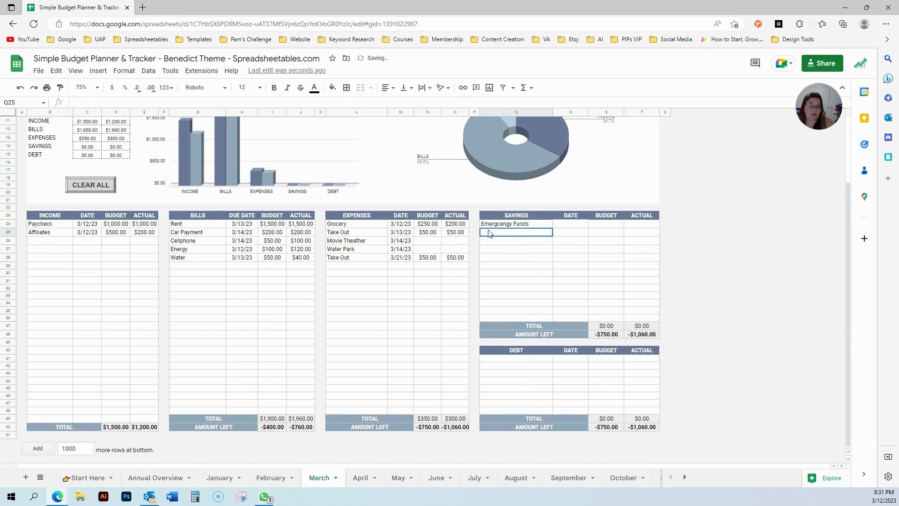
pyautogui.write('Vacation')
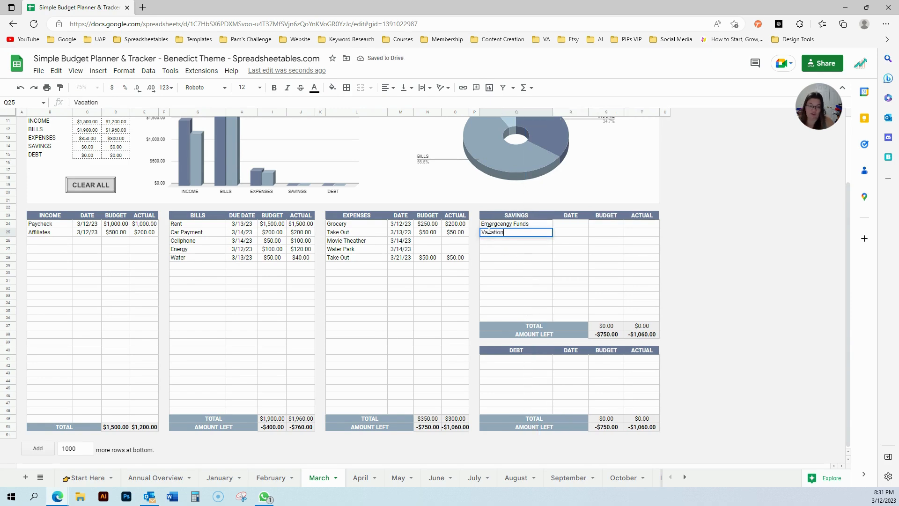
pyautogui.press('Return')
pyautogui.click(524, 234)
# Date both the emergency funds and Vacation savings items 3/12/23
pyautogui.click(572, 230)
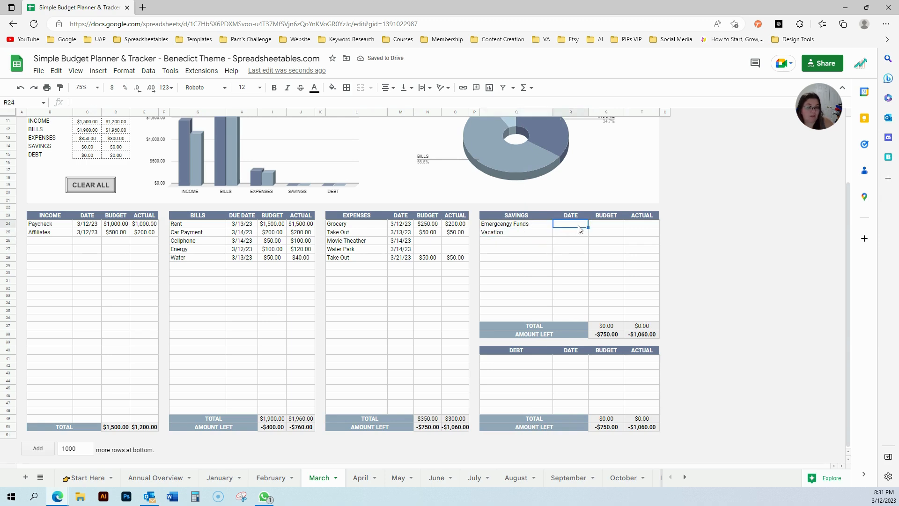
pyautogui.doubleClick(574, 224)
pyautogui.click(560, 290)
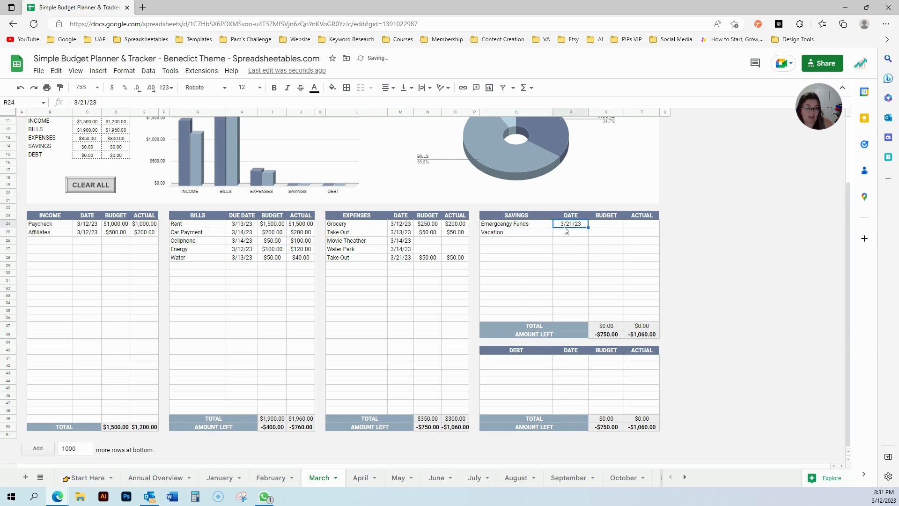
pyautogui.doubleClick(567, 226)
pyautogui.click(537, 280)
pyautogui.doubleClick(579, 233)
pyautogui.click(537, 289)
# Set the savings budgets to 200 for the emergency funds and 100 for Vacation
pyautogui.click(615, 226)
pyautogui.write('200')
pyautogui.press('Return')
pyautogui.write('100')
pyautogui.press('Return')
# Set the actual savings amounts to 200 for the emergency funds and 100 for Vacation
pyautogui.click(631, 226)
pyautogui.write('200')
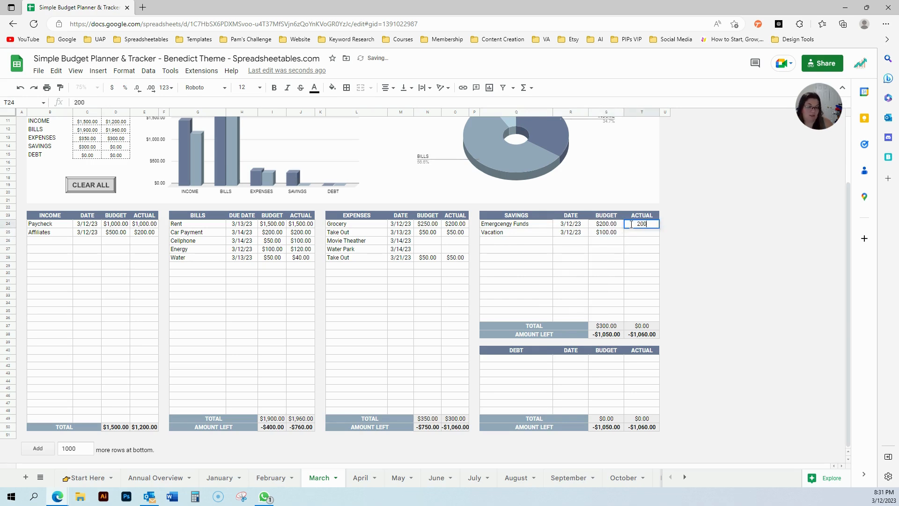
pyautogui.press('Return')
pyautogui.write('100')
pyautogui.press('Return')
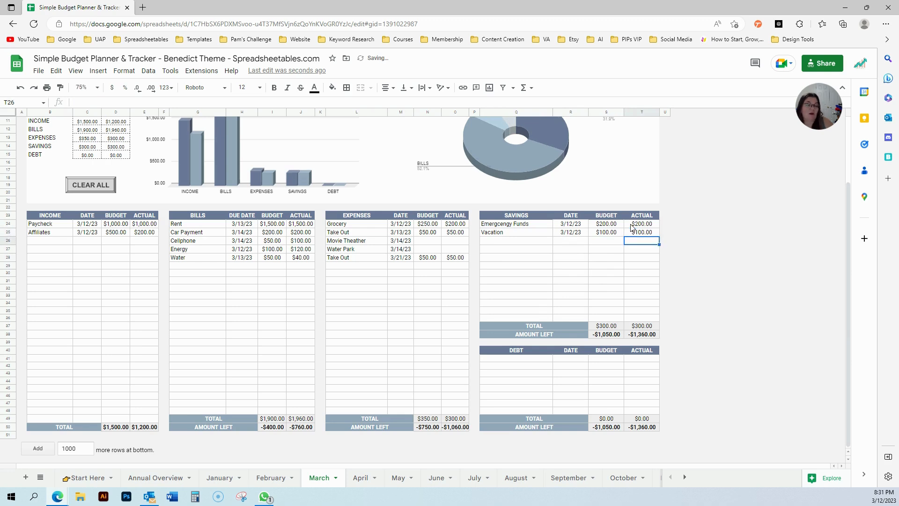
# Add Credit Card as the first item in the Debt table, dated 3/12/23
pyautogui.click(518, 365)
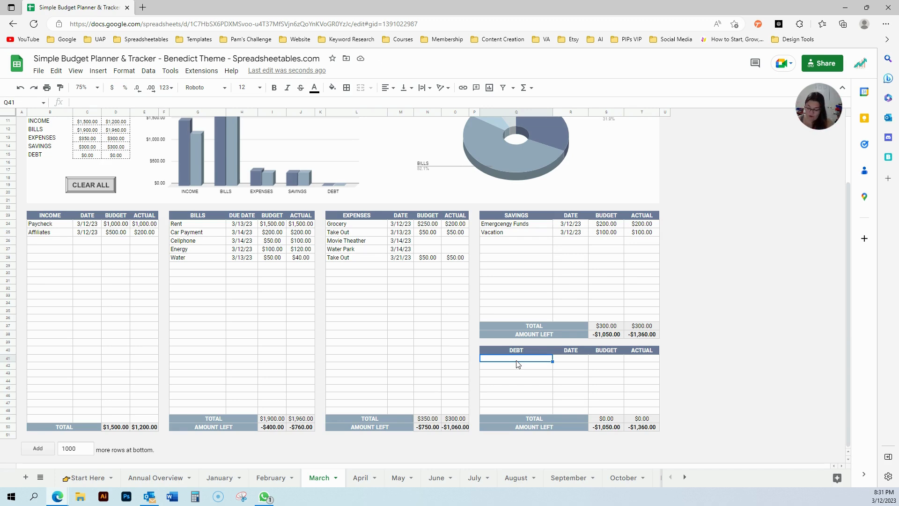
pyautogui.write('Credit Card')
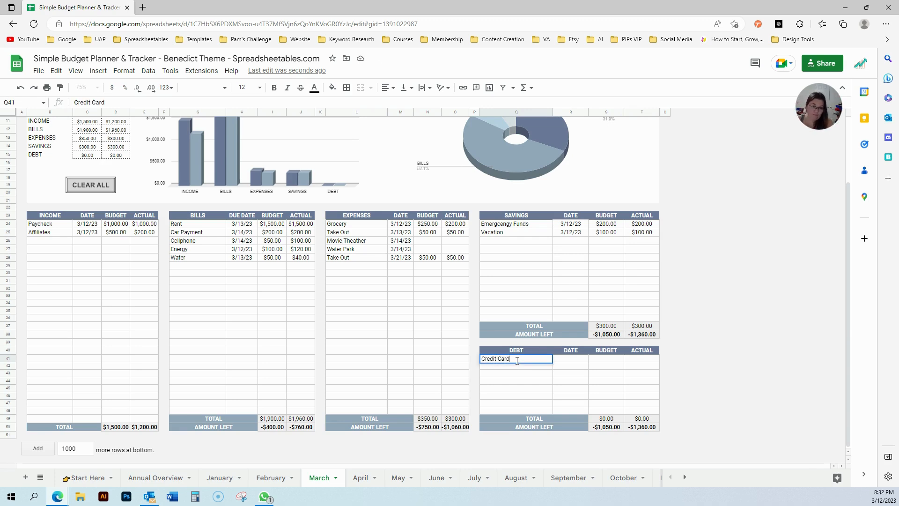
pyautogui.press('Tab')
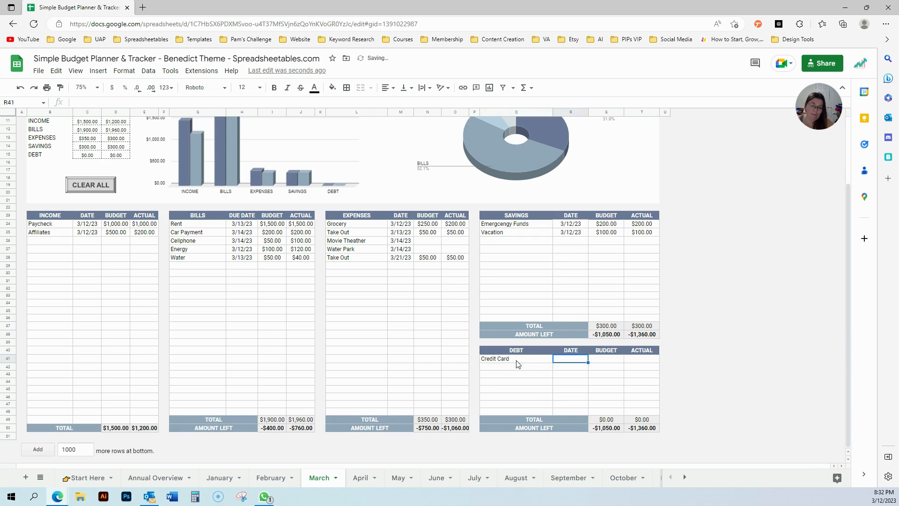
pyautogui.doubleClick(576, 359)
pyautogui.click(538, 415)
# Give the Credit Card debt a budget of 500 and an actual amount of 500
pyautogui.click(597, 361)
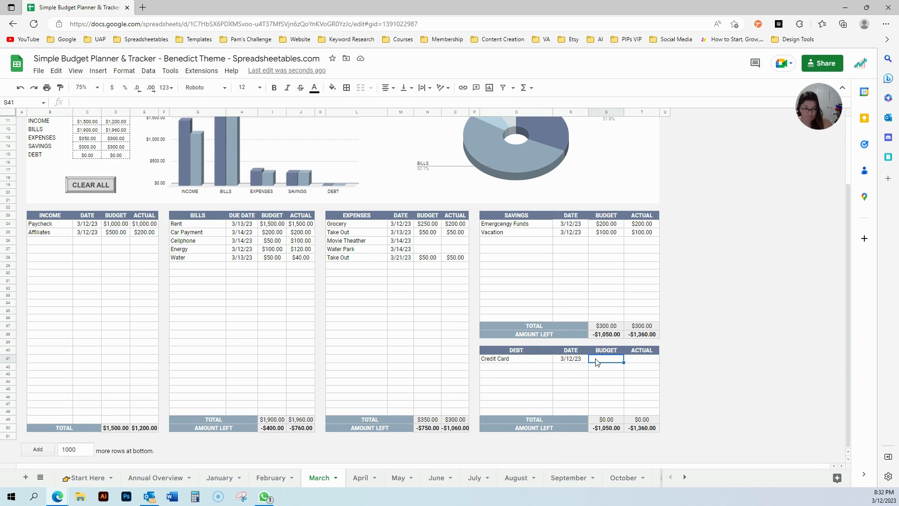
pyautogui.write('500')
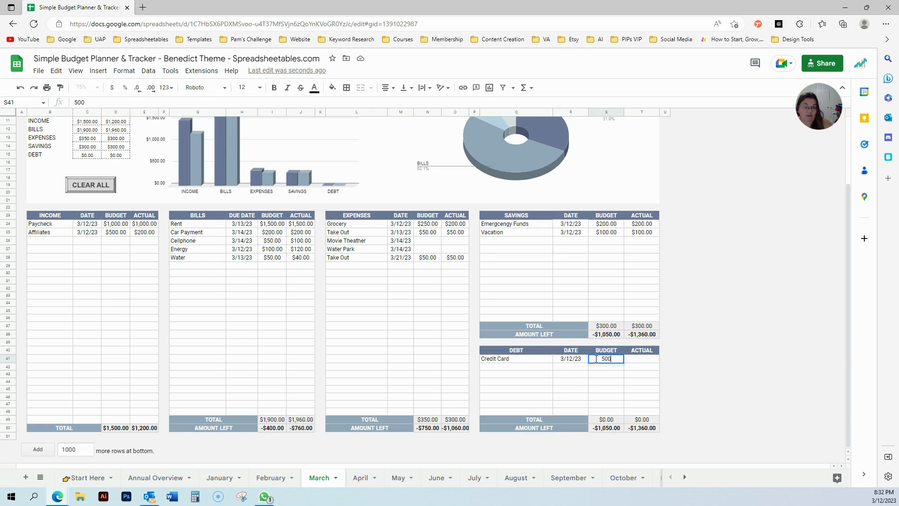
pyautogui.click(645, 362)
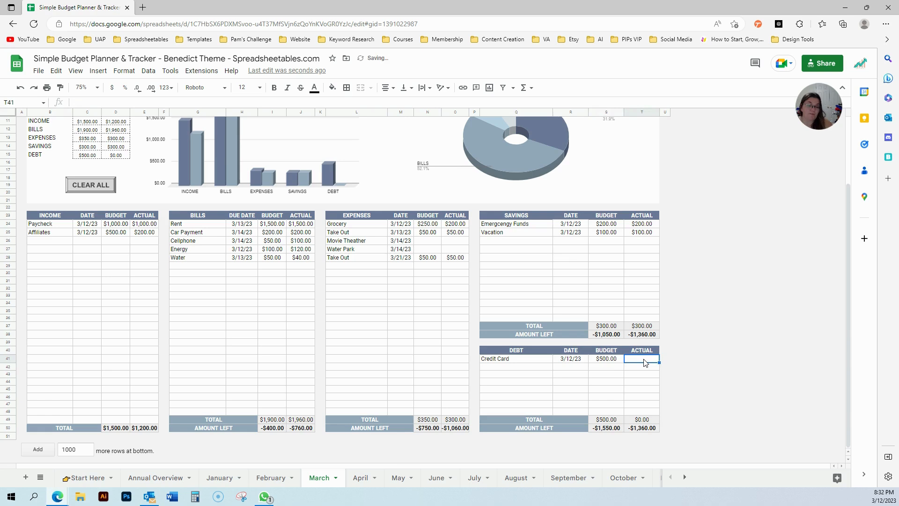
pyautogui.write('500')
pyautogui.press('Return')
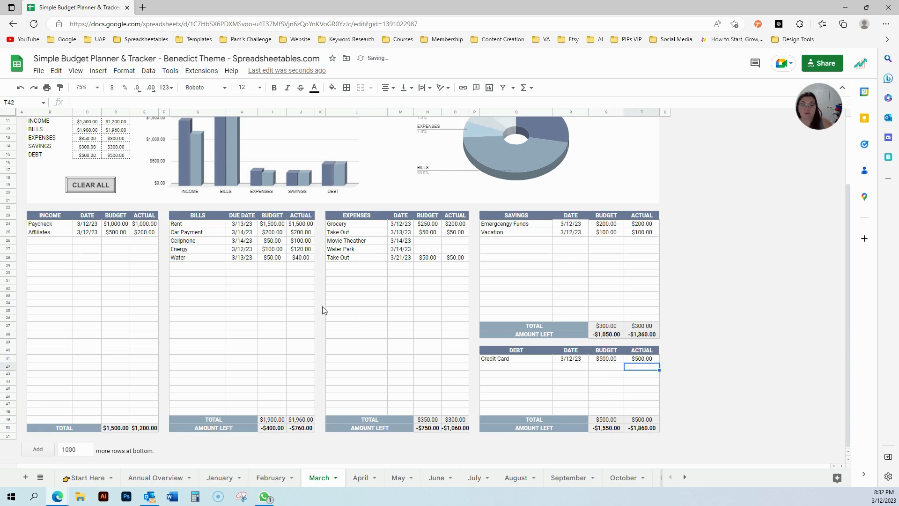
# Correct the spelling of the first savings item to Emergency Funds
pyautogui.scroll(3, 496, 406)
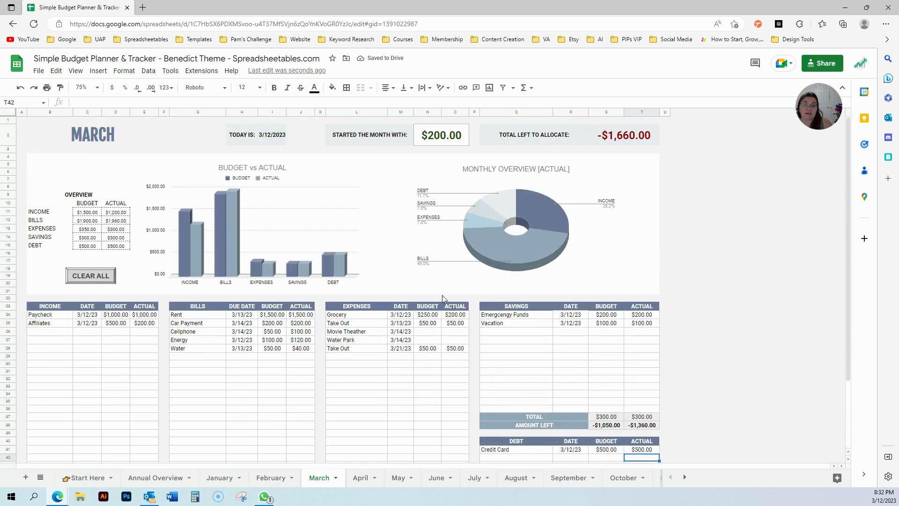
pyautogui.click(628, 136)
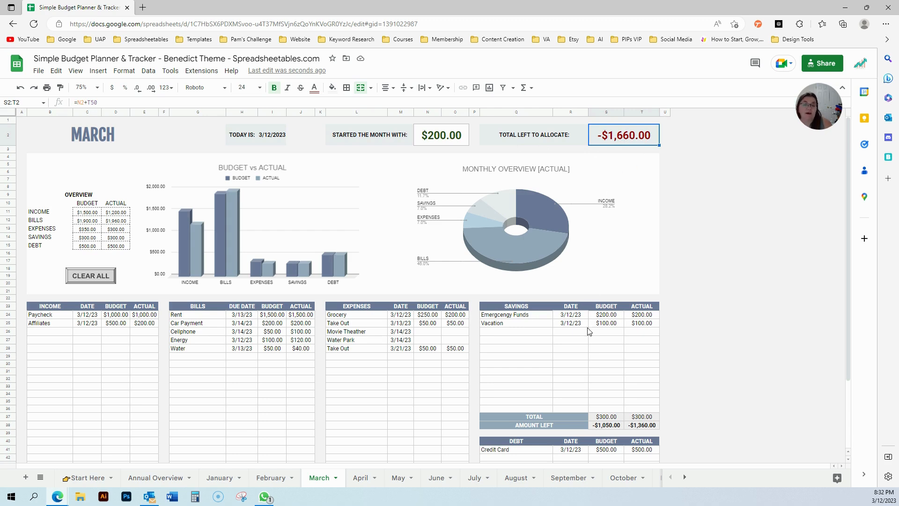
pyautogui.doubleClick(500, 318)
pyautogui.moveTo(497, 314); pyautogui.dragTo(519, 313)
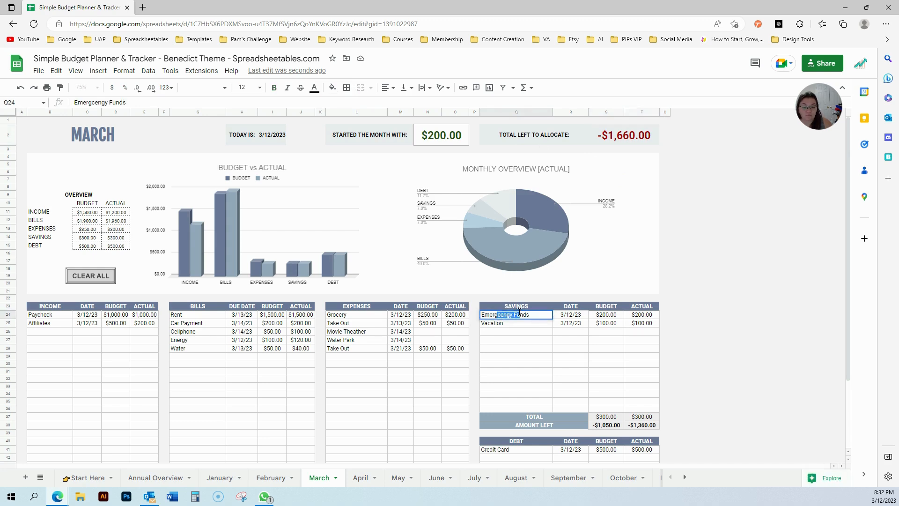
pyautogui.write('ency')
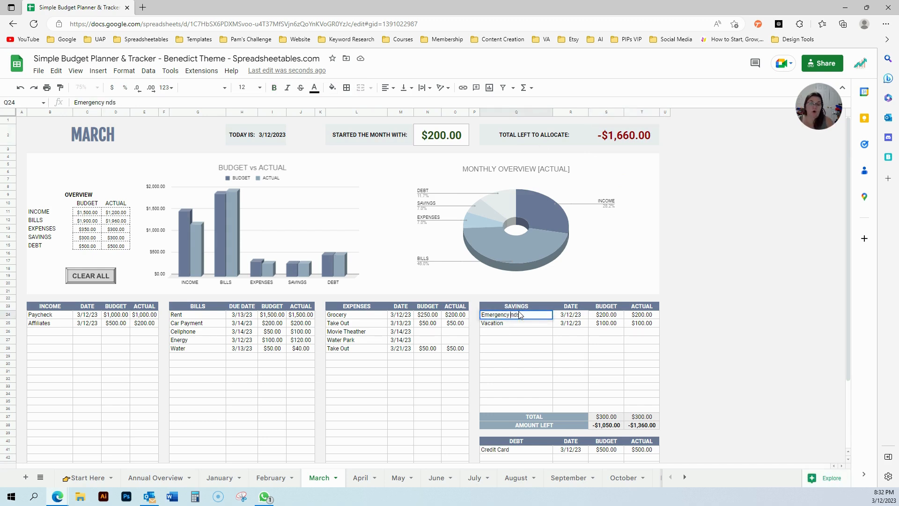
pyautogui.press('Return')
pyautogui.click(517, 316)
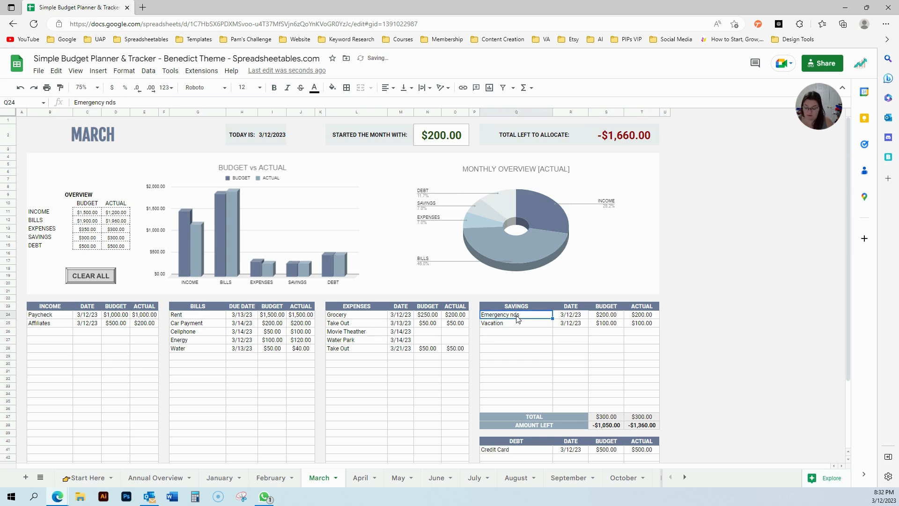
pyautogui.write('Emergenc')
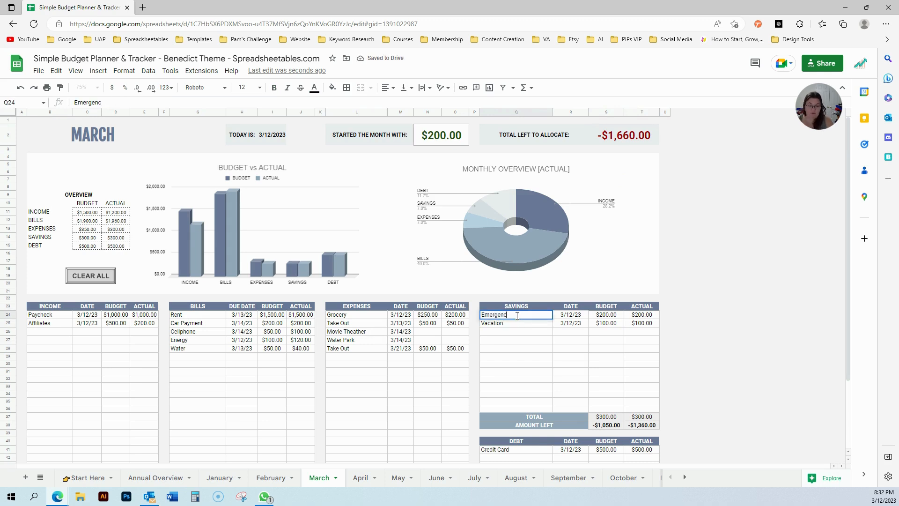
pyautogui.write('y Funds')
pyautogui.press('Return')
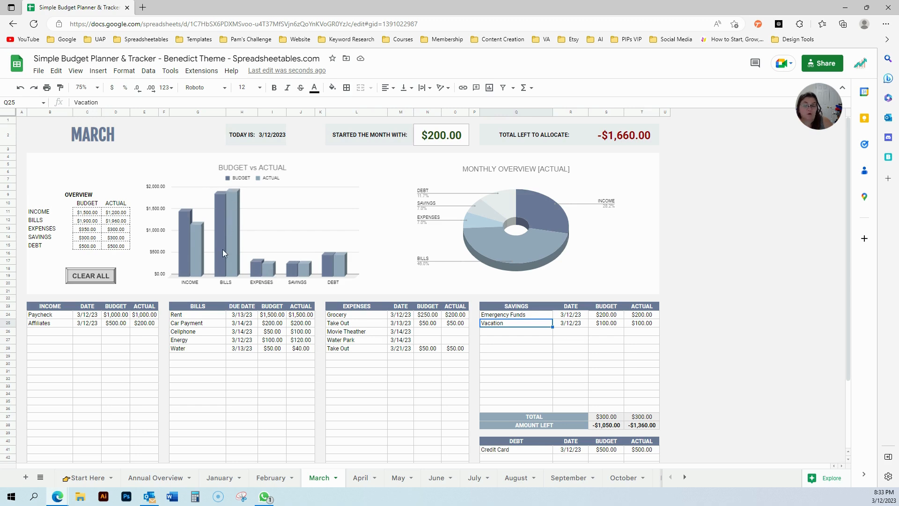
# Copy the Paycheck income entry with its date, budget and actual amounts into the empty row below Affiliates
pyautogui.click(107, 323)
pyautogui.scroll(-1, 75, 338)
pyautogui.scroll(1, 75, 339)
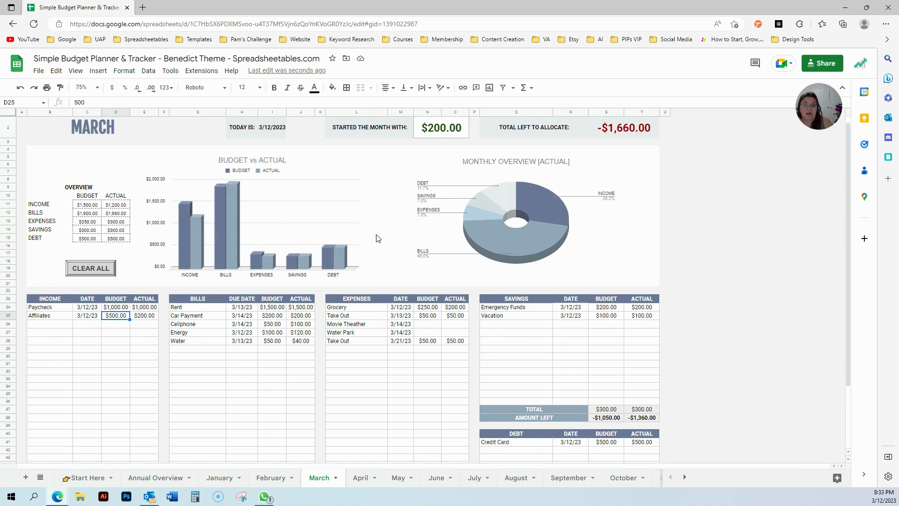
pyautogui.moveTo(37, 308); pyautogui.dragTo(139, 310)
pyautogui.hotkey('ctrl', 'c')
pyautogui.click(47, 323)
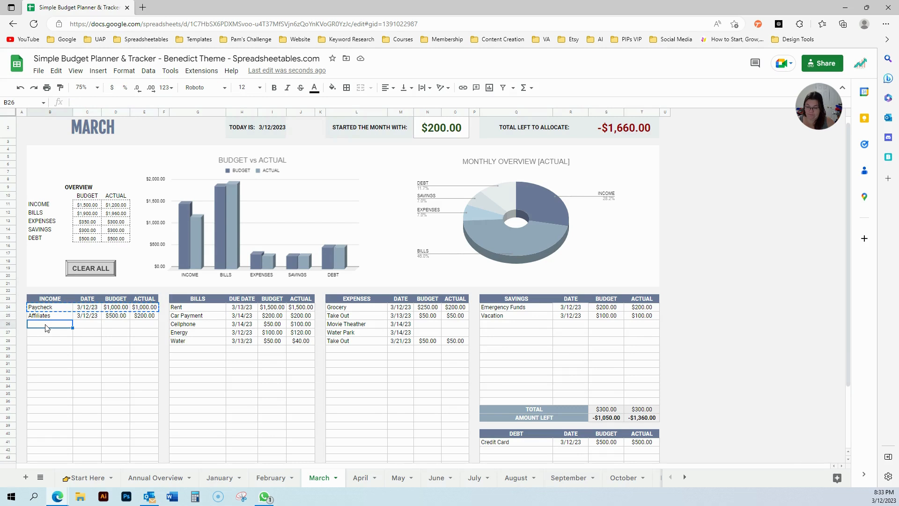
pyautogui.hotkey('ctrl', 'v')
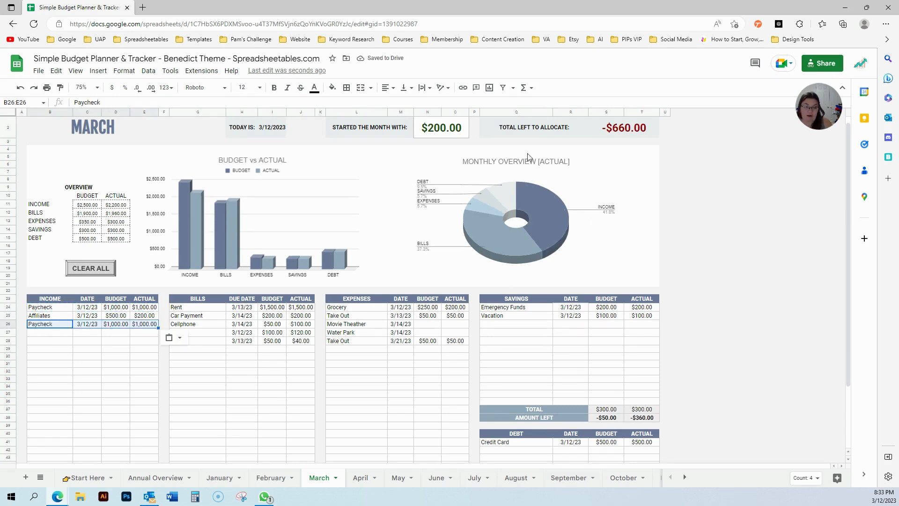
# Add another Paycheck entry in the first empty row of March's Income table, dated 3/12/23 with a budget of 1000
pyautogui.click(637, 130)
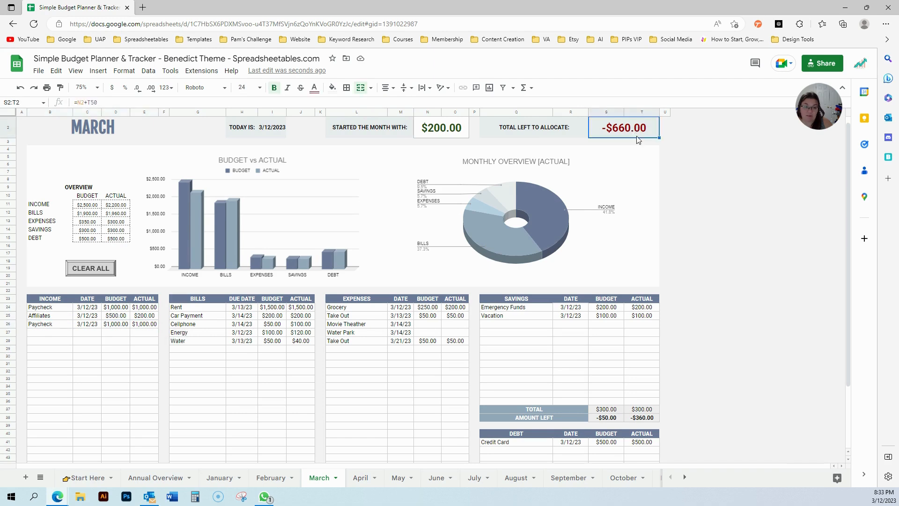
pyautogui.click(58, 336)
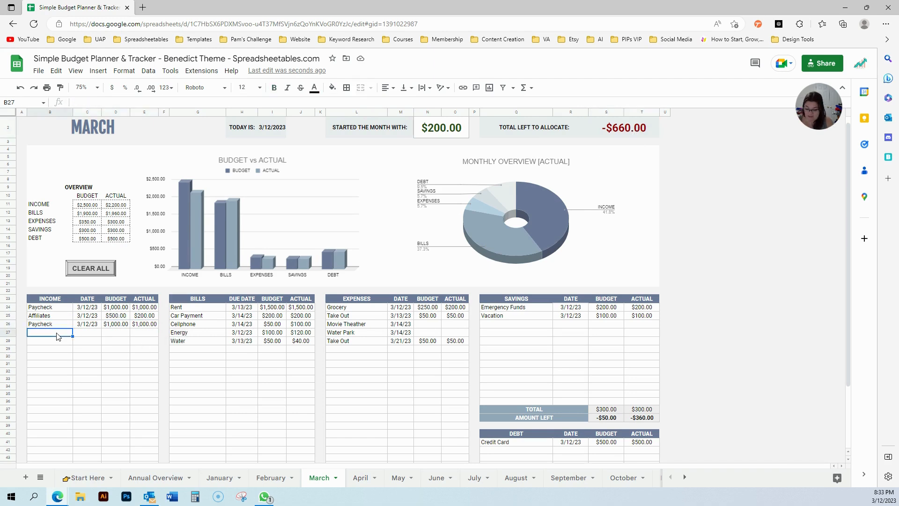
pyautogui.write('Paycheck')
pyautogui.press('Tab')
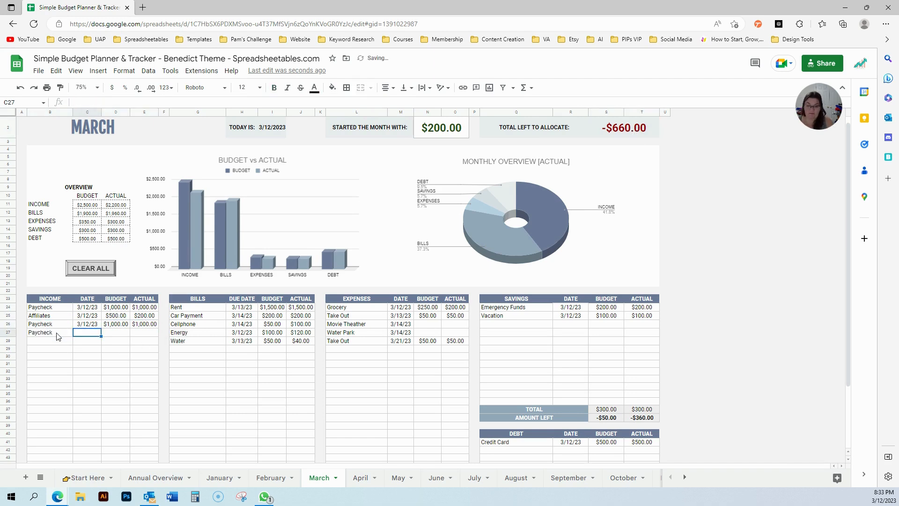
pyautogui.press('Return')
pyautogui.click(54, 388)
pyautogui.click(122, 334)
pyautogui.write('1,000')
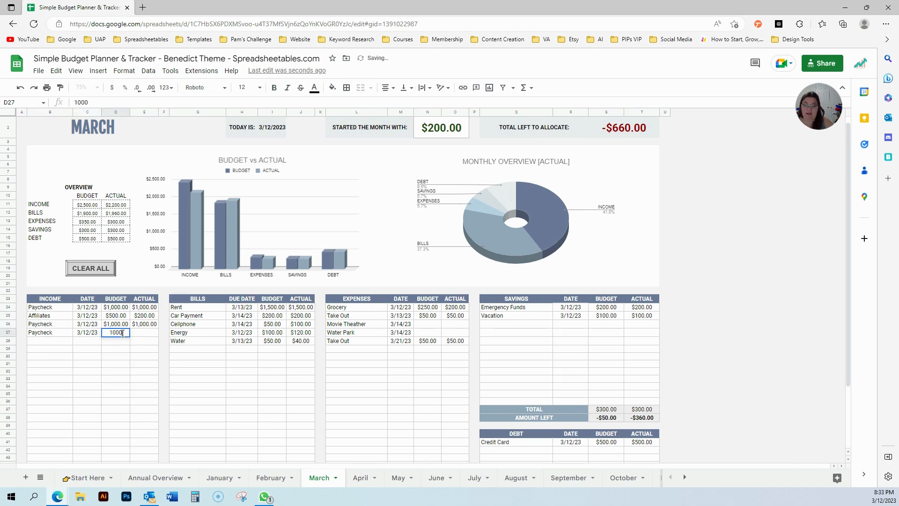
# Try actual amounts of 660 and 700 for the last Paycheck entry in March's income
pyautogui.click(151, 334)
pyautogui.write('660')
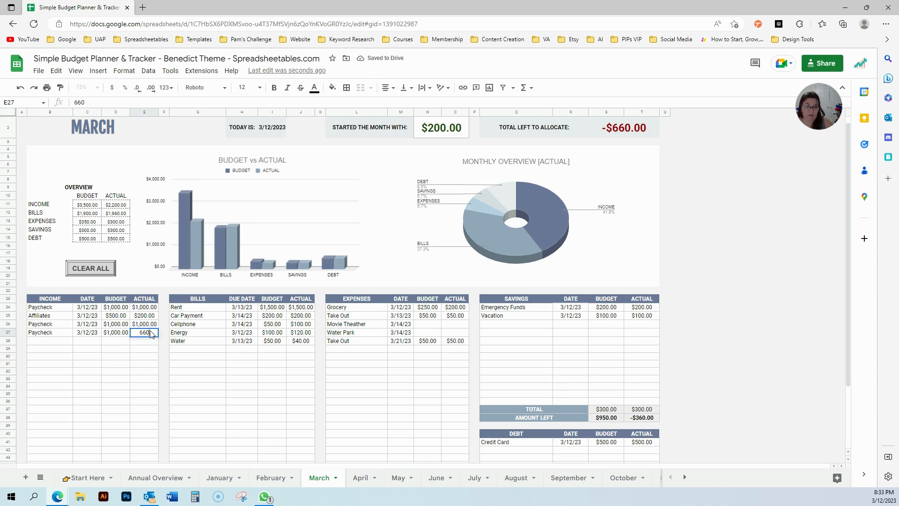
pyautogui.press('Return')
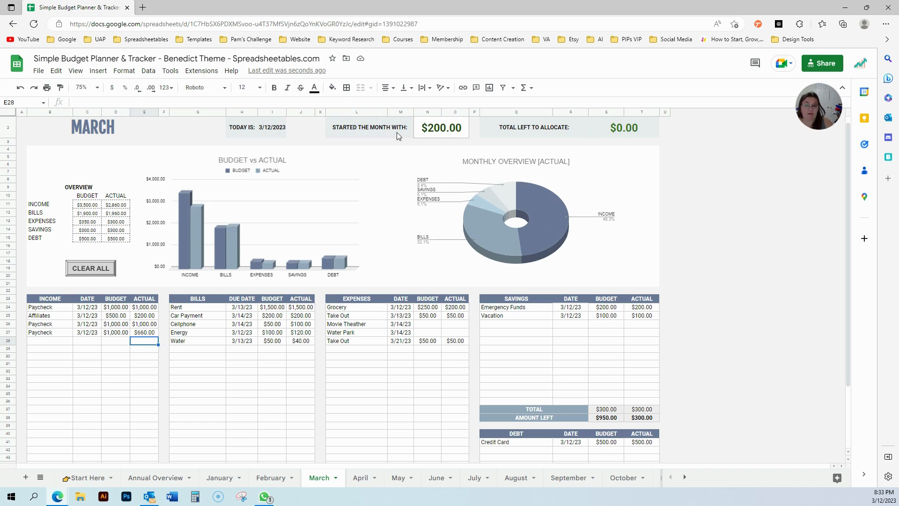
pyautogui.click(138, 335)
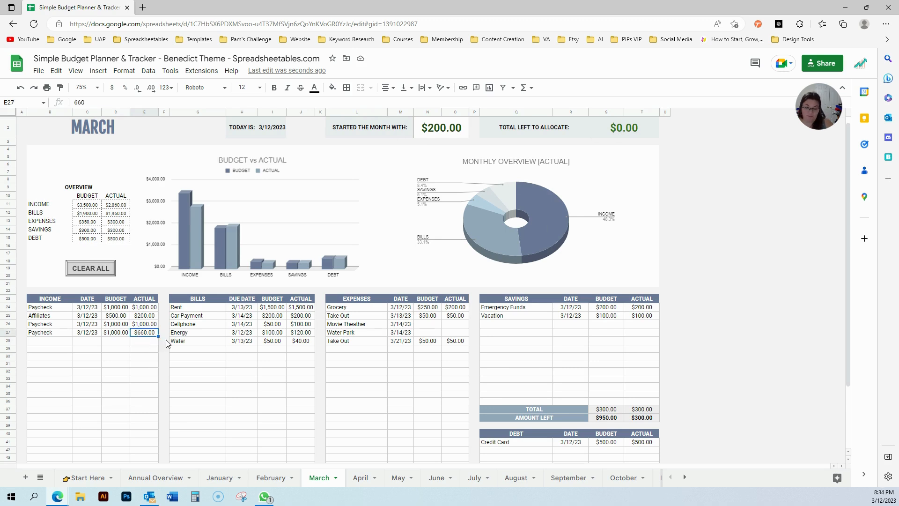
pyautogui.write('700')
pyautogui.press('Return')
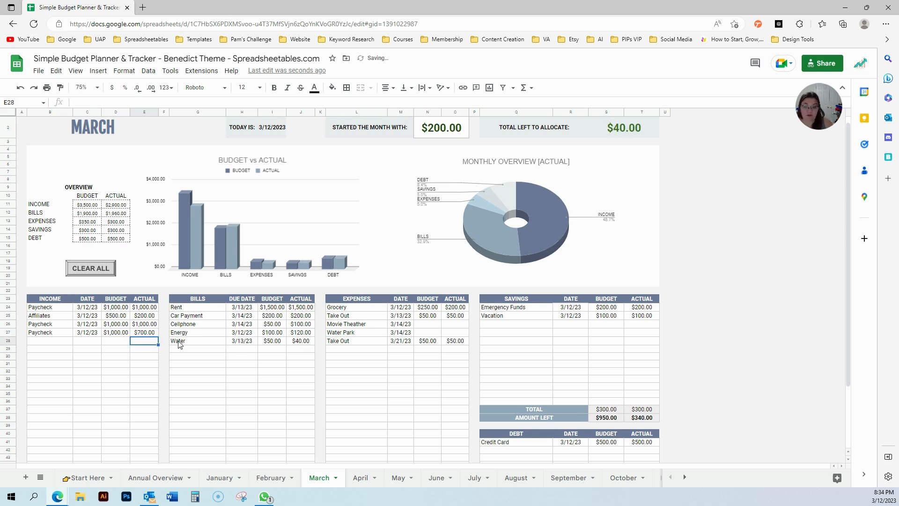
# Set the actual amount of the last Paycheck entry in March's income to 1000
pyautogui.click(156, 332)
pyautogui.write('1000')
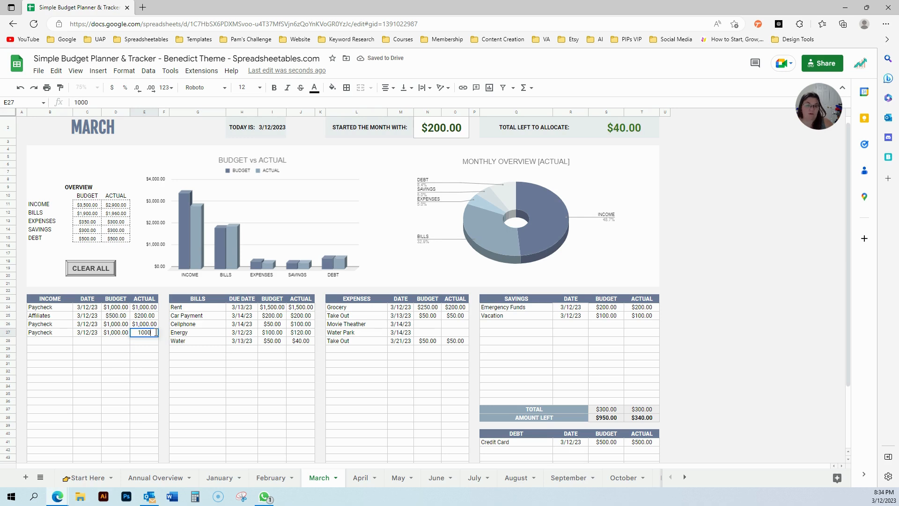
pyautogui.press('Return')
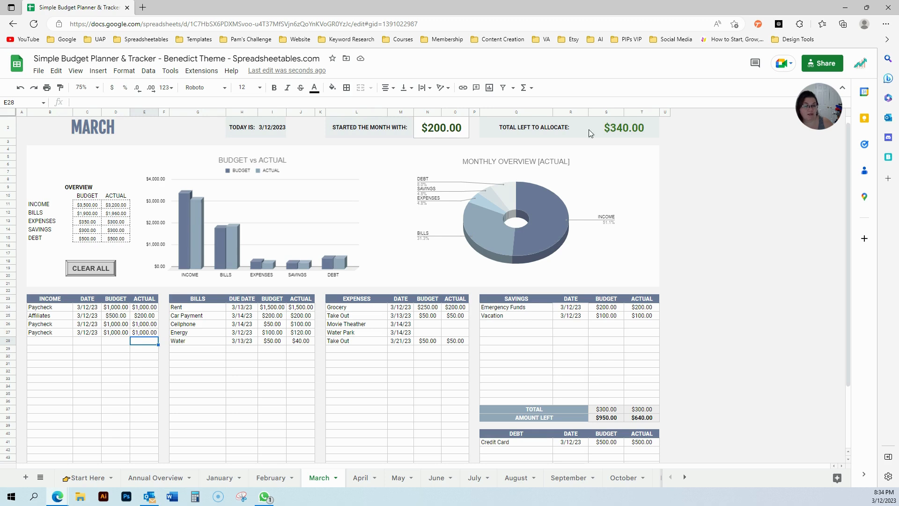
# Enter 340 as the starting balance of the April sheet
pyautogui.scroll(1, 617, 138)
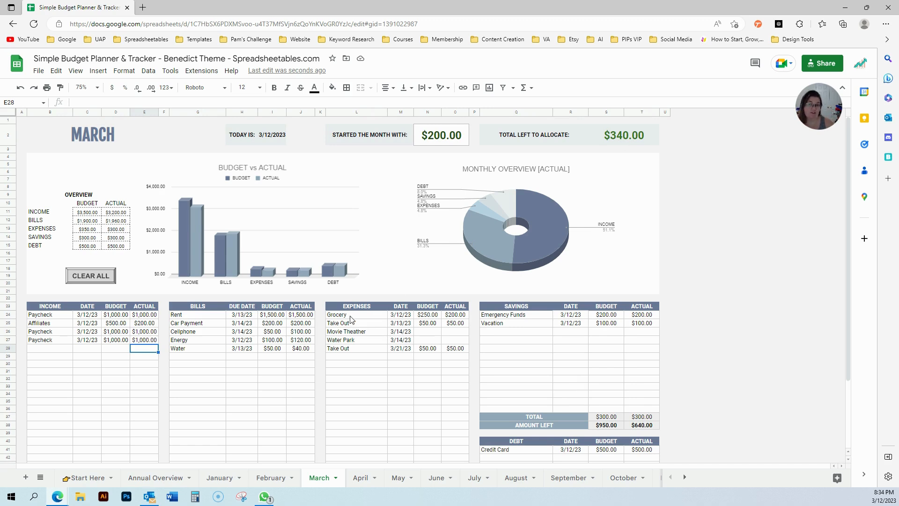
pyautogui.click(331, 478)
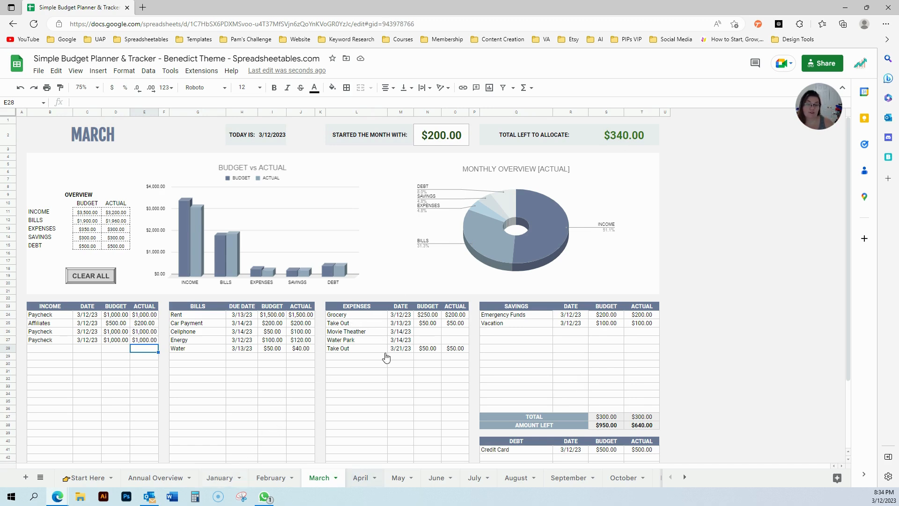
pyautogui.hotkey('ctrl', 'pagedown')
pyautogui.click(427, 138)
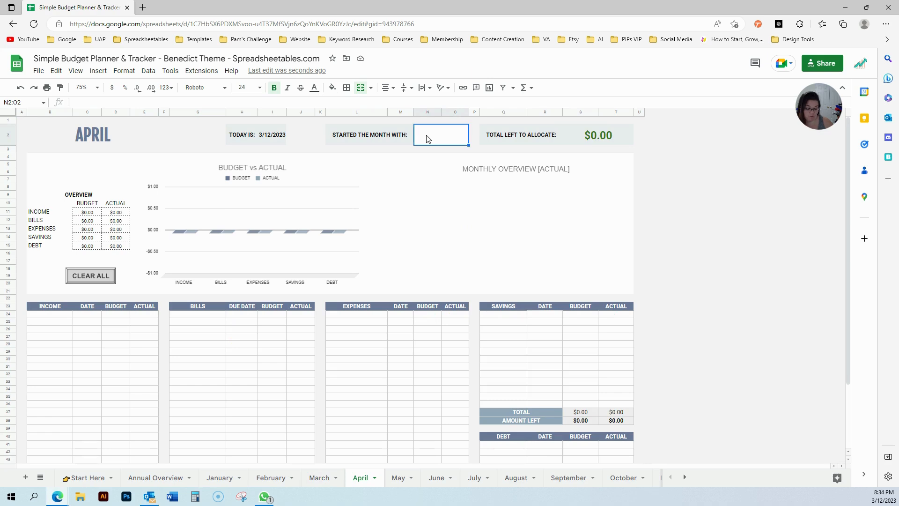
pyautogui.write('340')
pyautogui.press('Return')
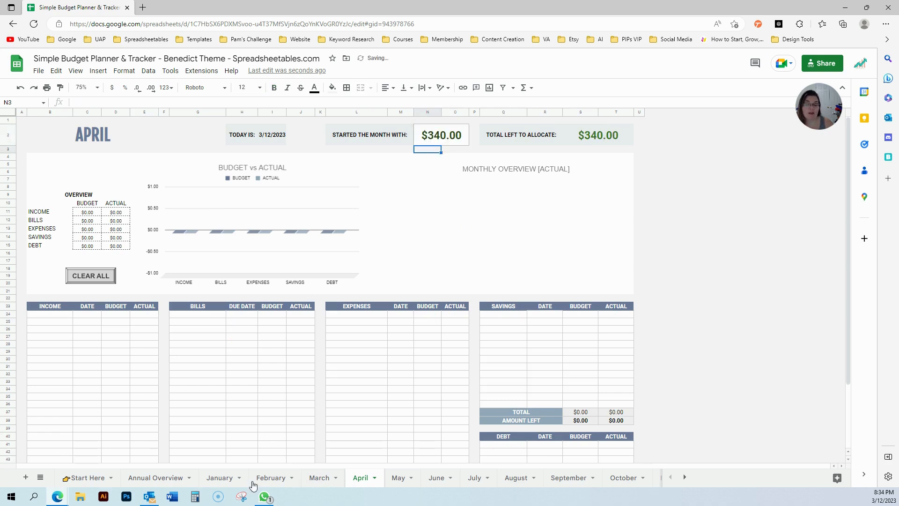
# Set April's starting balance to 0
pyautogui.click(452, 133)
pyautogui.write('0')
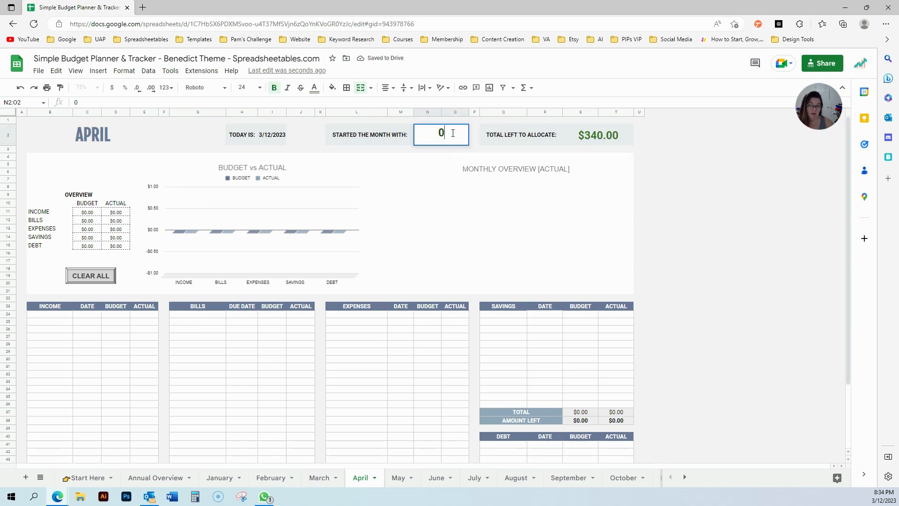
pyautogui.press('Return')
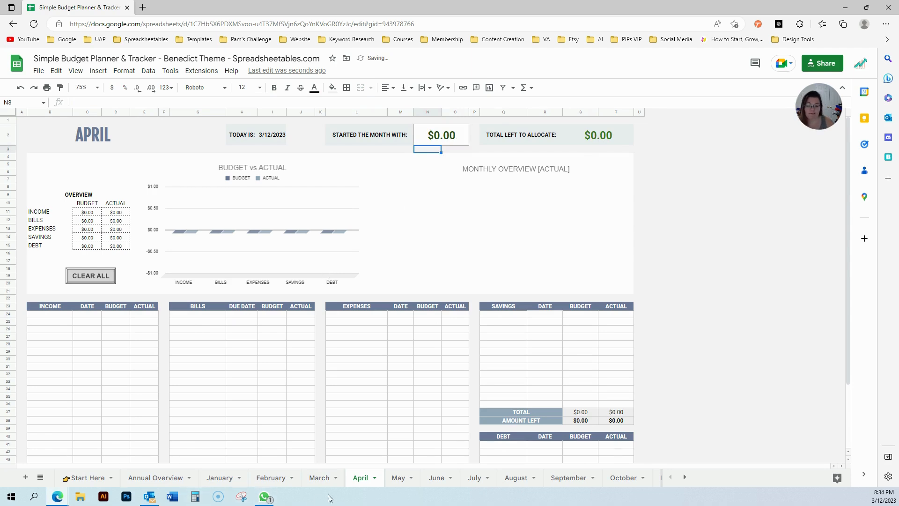
# Add College Funds below Vacation in March's Savings table, dated 3/12/23
pyautogui.click(309, 478)
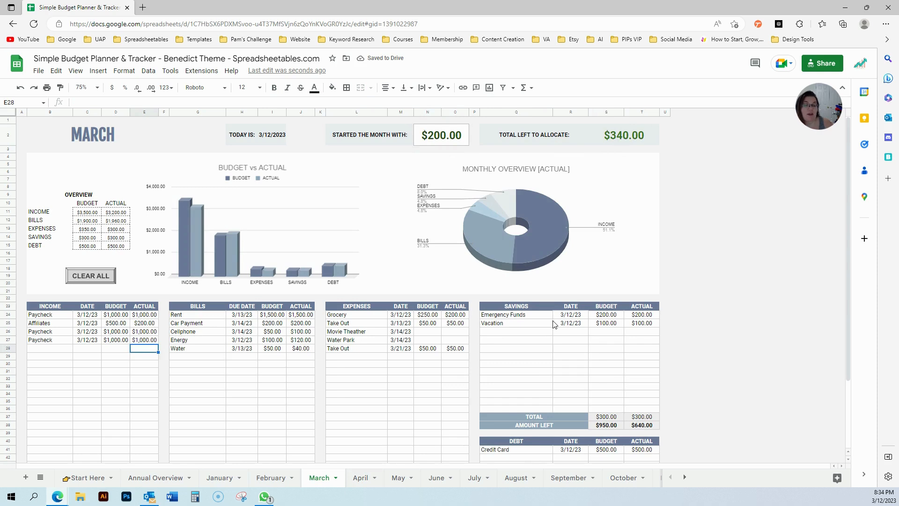
pyautogui.scroll(-1, 535, 311)
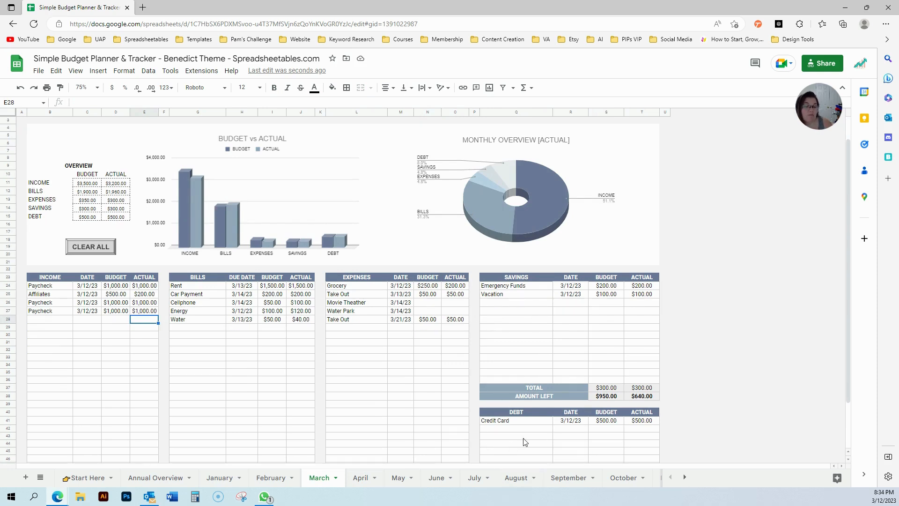
pyautogui.click(517, 303)
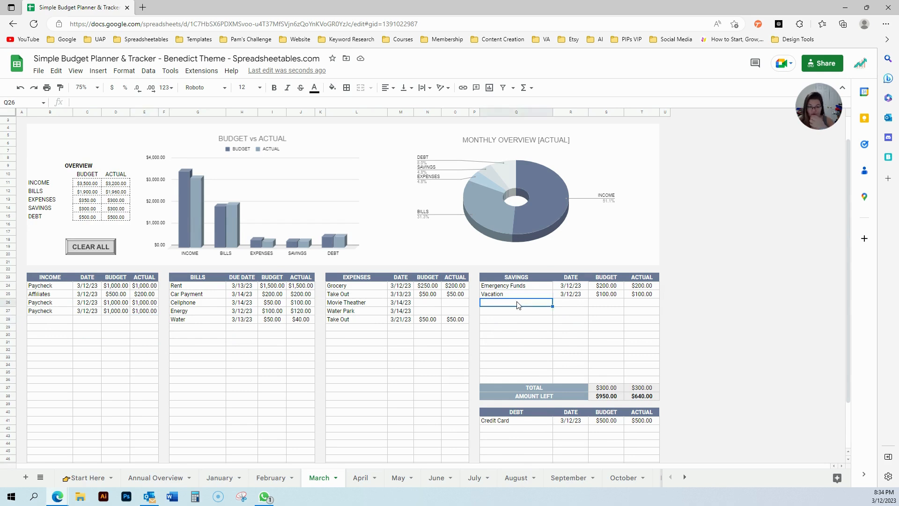
pyautogui.write('Savings')
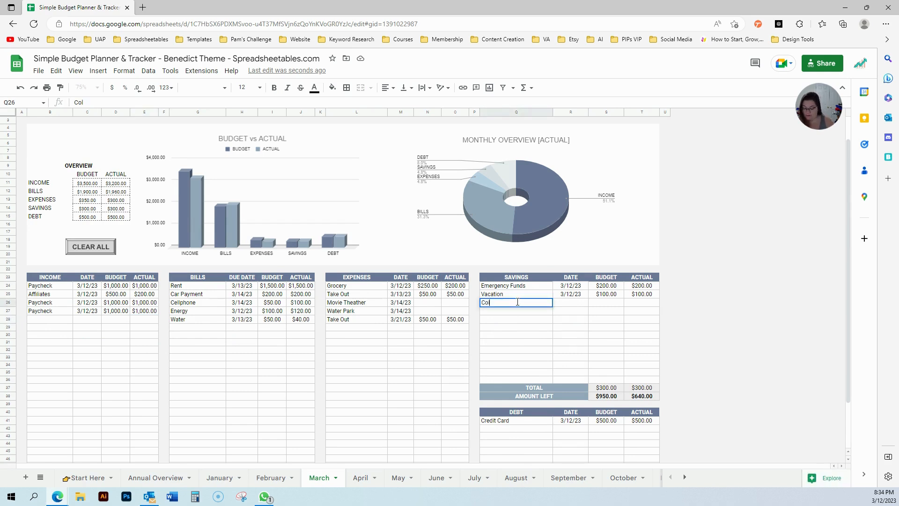
pyautogui.press('Tab')
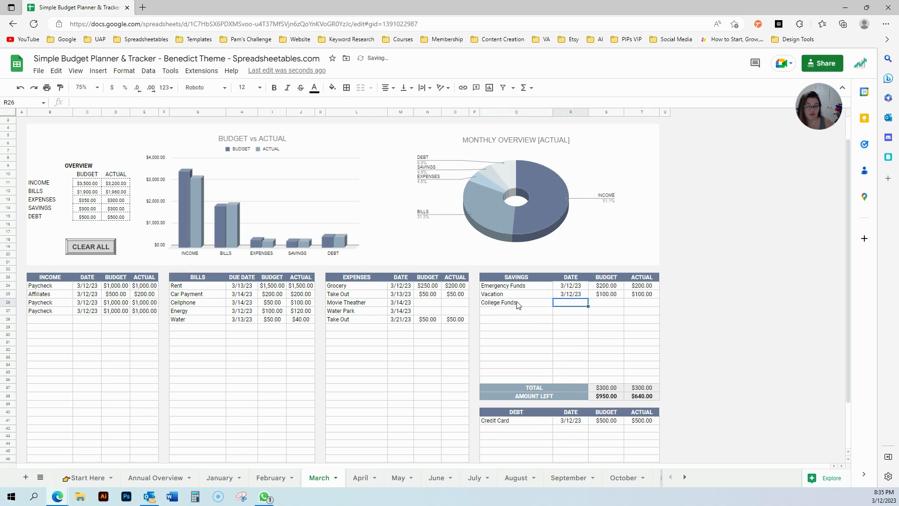
pyautogui.doubleClick(579, 305)
pyautogui.click(537, 360)
pyautogui.scroll(1, 598, 153)
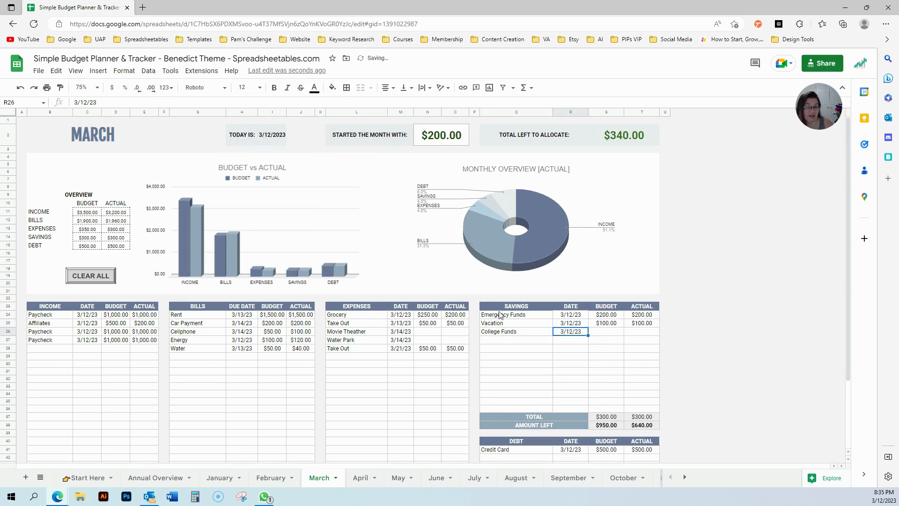
# Give the College Funds savings item a budget of 340 and an actual amount of 340
pyautogui.click(608, 332)
pyautogui.write('340')
pyautogui.press('Tab')
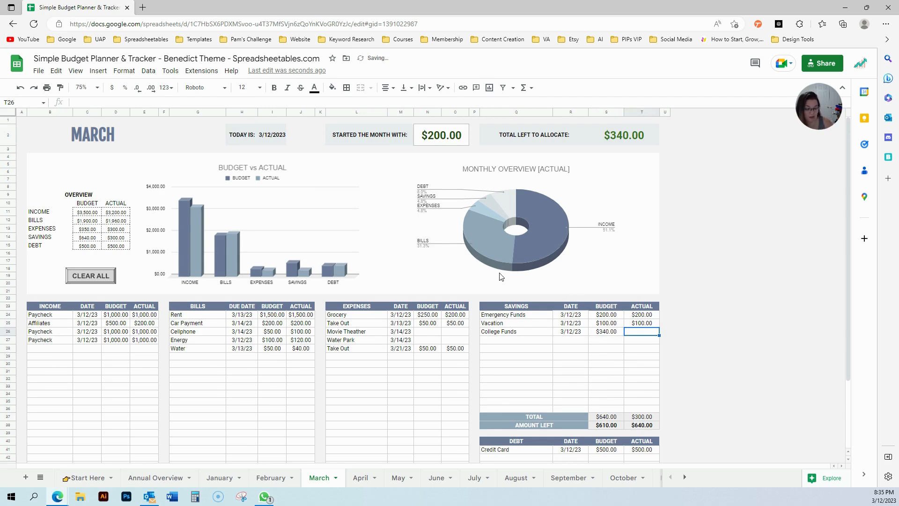
pyautogui.write('340')
pyautogui.press('Return')
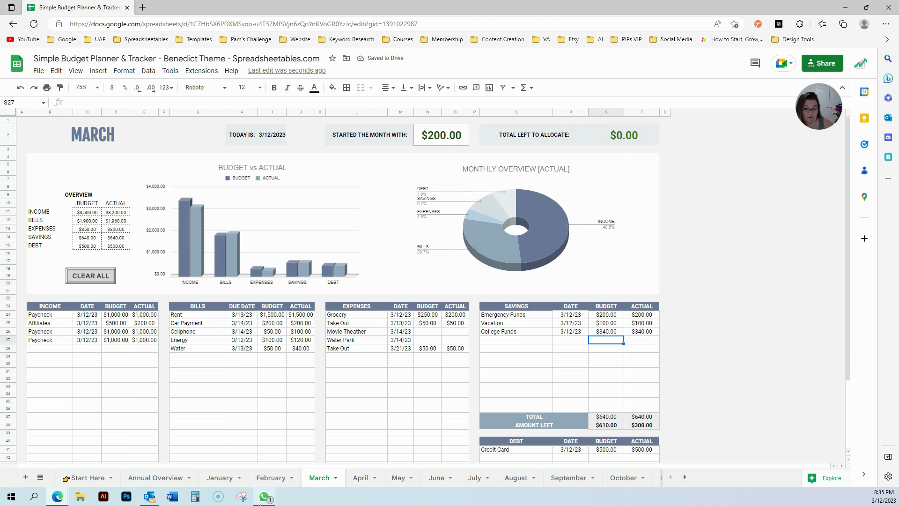
# Check April's starting balance and the totals on the Annual Overview sheet
pyautogui.click(360, 478)
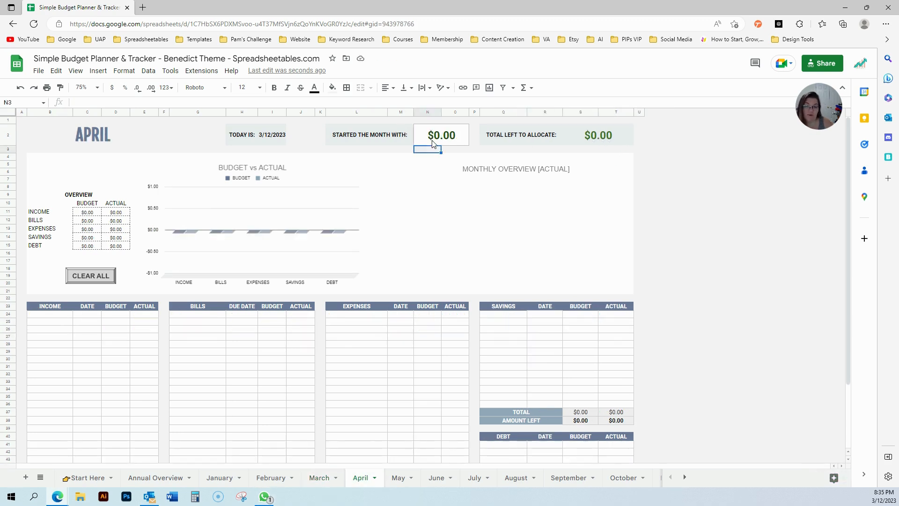
pyautogui.click(433, 143)
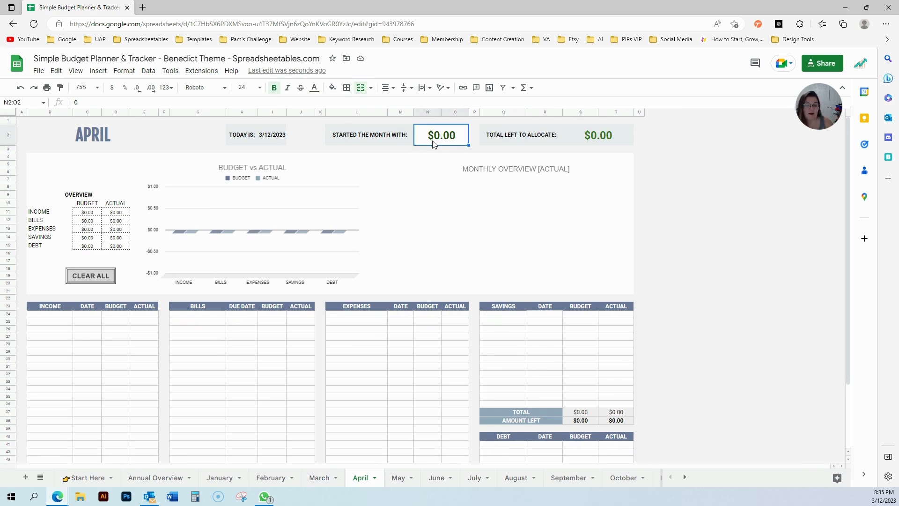
pyautogui.click(150, 478)
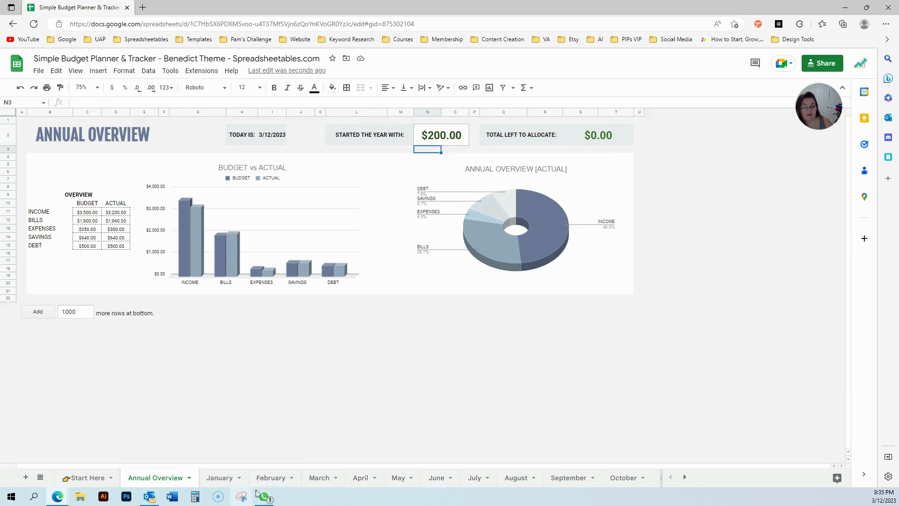
# Set the starting balance of the February sheet to 0
pyautogui.click(276, 477)
pyautogui.click(451, 135)
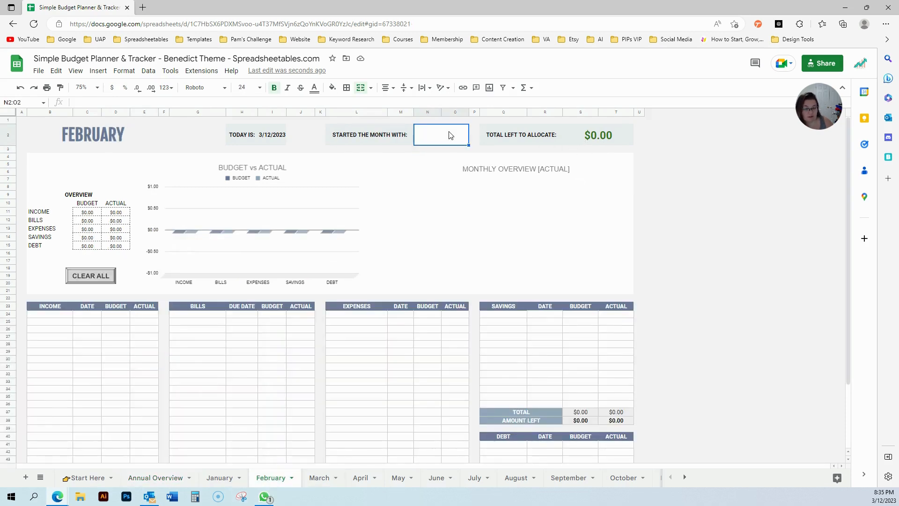
pyautogui.write('0')
pyautogui.press('Return')
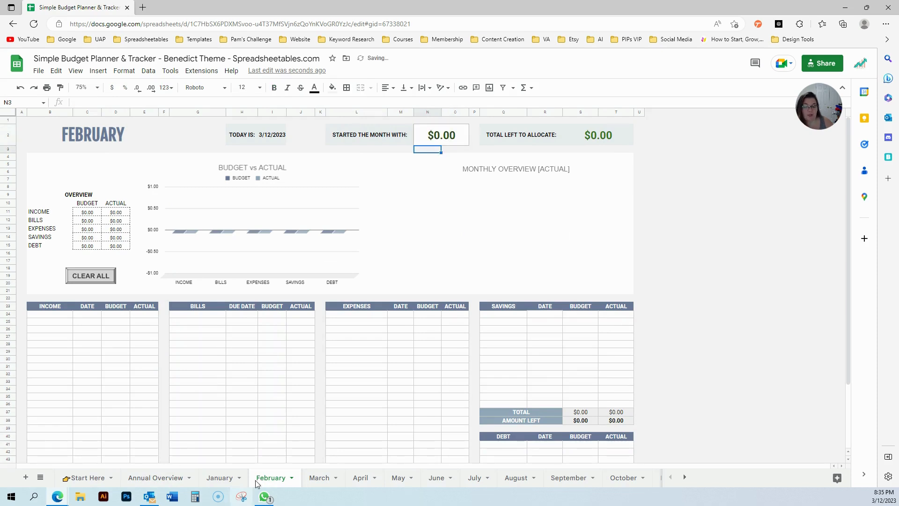
# Enter an actual amount of 1000 in the second row of February's Expenses table
pyautogui.click(345, 323)
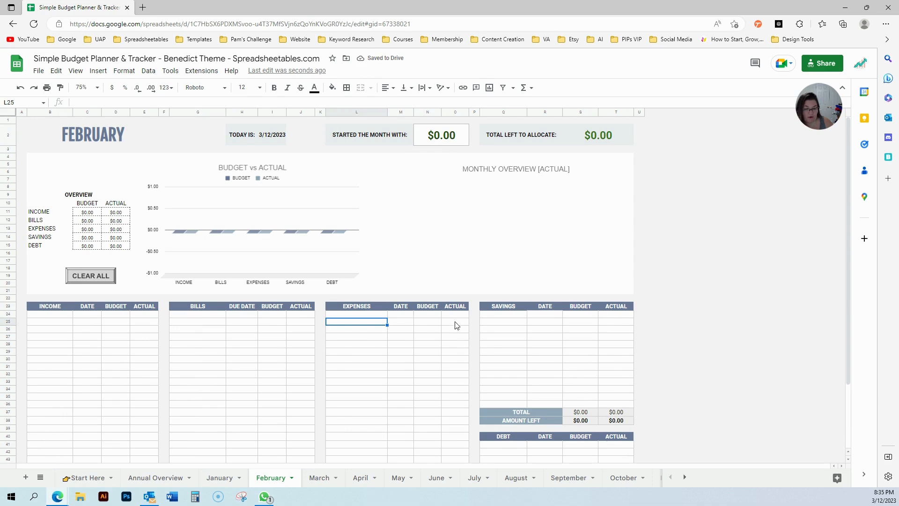
pyautogui.click(457, 324)
pyautogui.write('1,0')
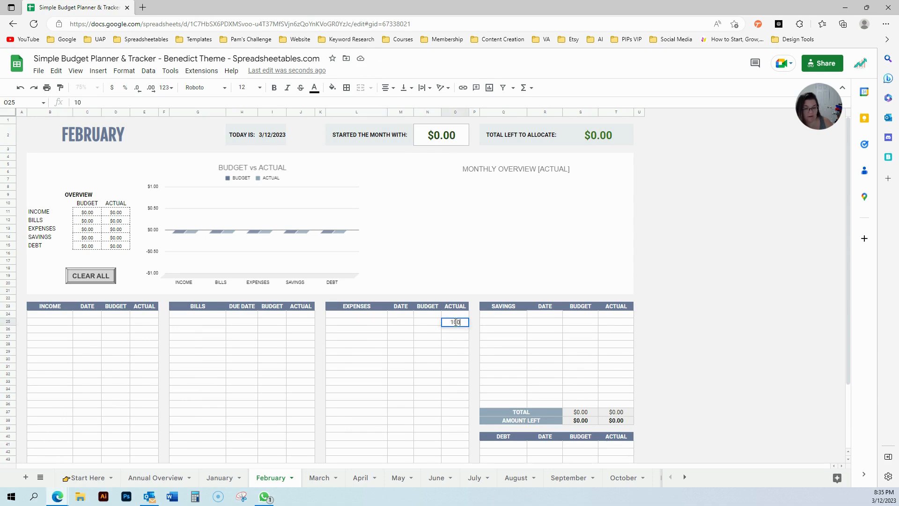
pyautogui.write('00')
pyautogui.press('Return')
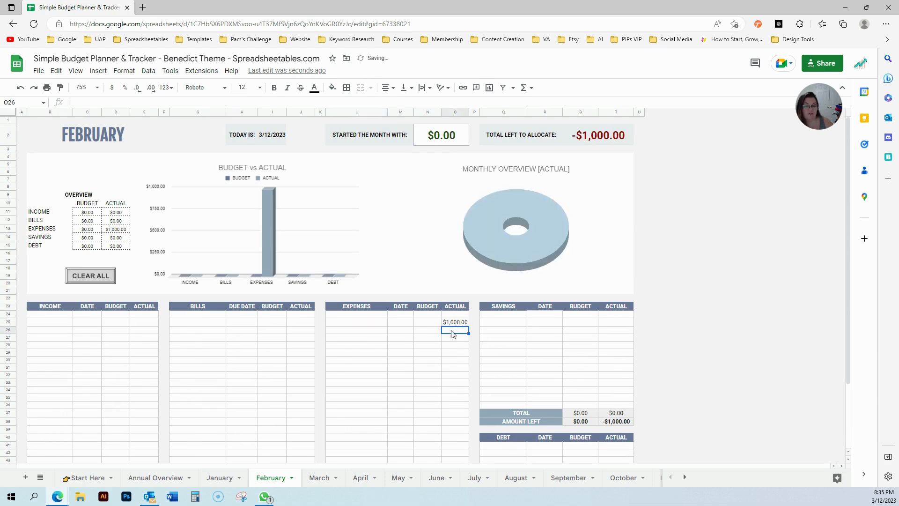
# Compare the amounts left to allocate on the March, February and Annual Overview sheets
pyautogui.click(318, 478)
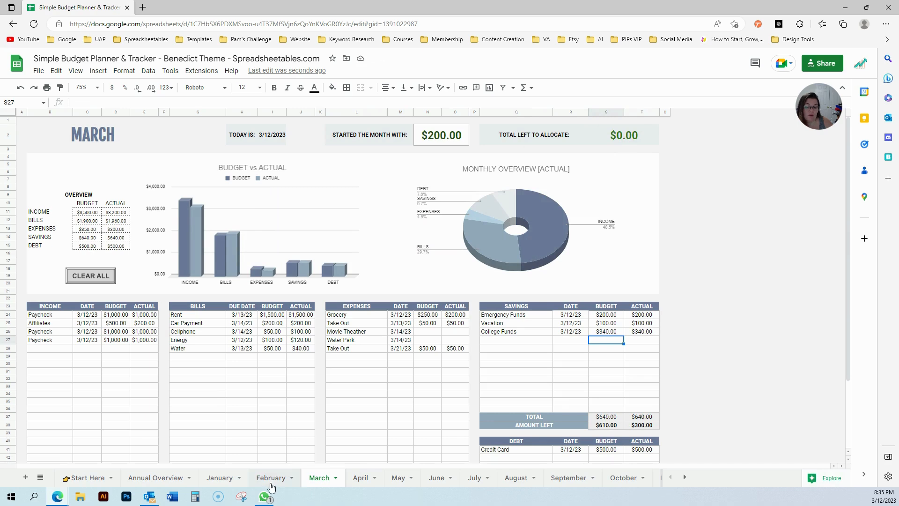
pyautogui.hotkey('ctrl', 'shift', 'pageup')
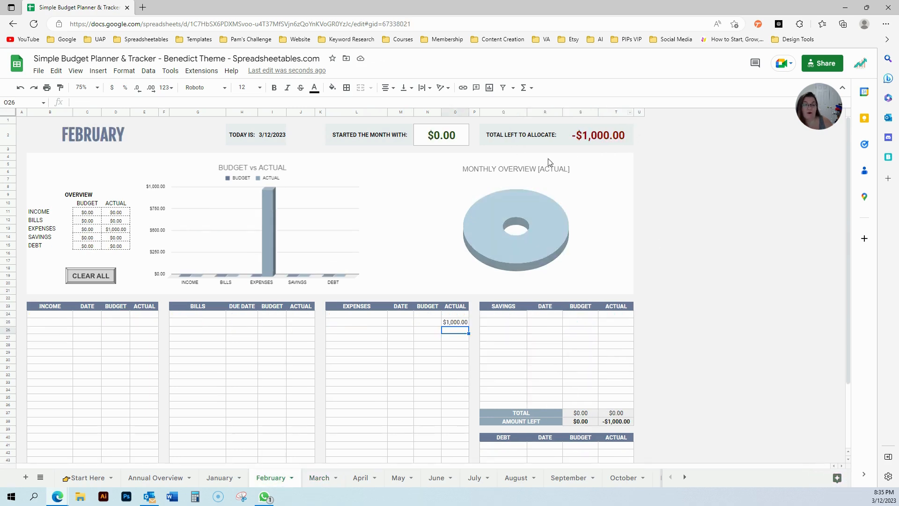
pyautogui.click(139, 482)
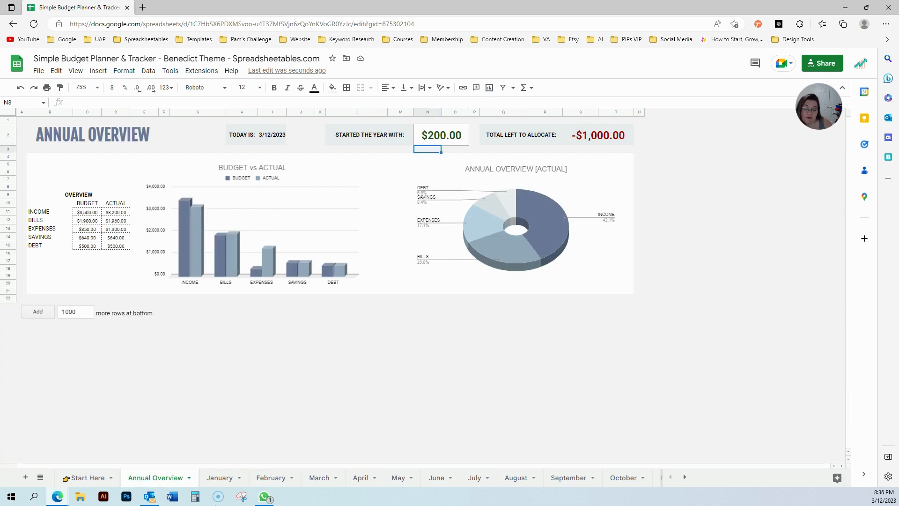
# Set the starting balance of the March sheet to -1000, carrying over February's overspending
pyautogui.click(268, 479)
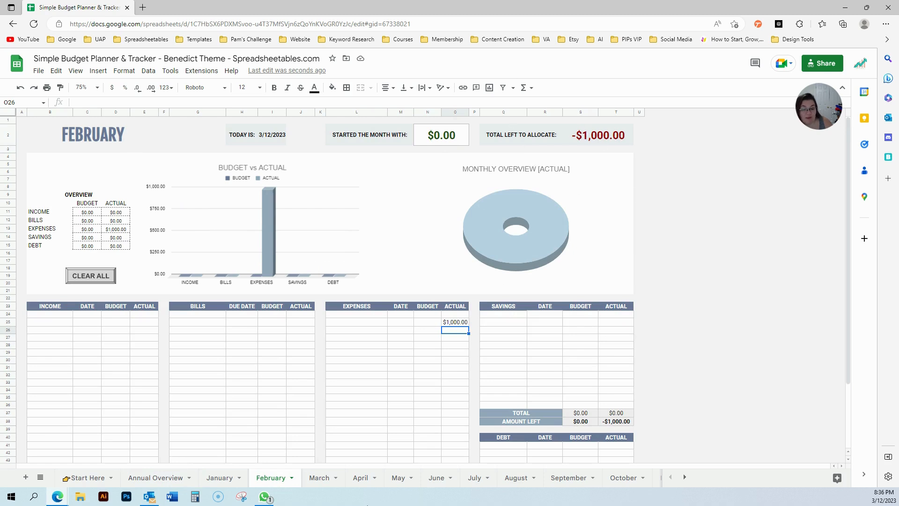
pyautogui.click(314, 478)
pyautogui.click(439, 141)
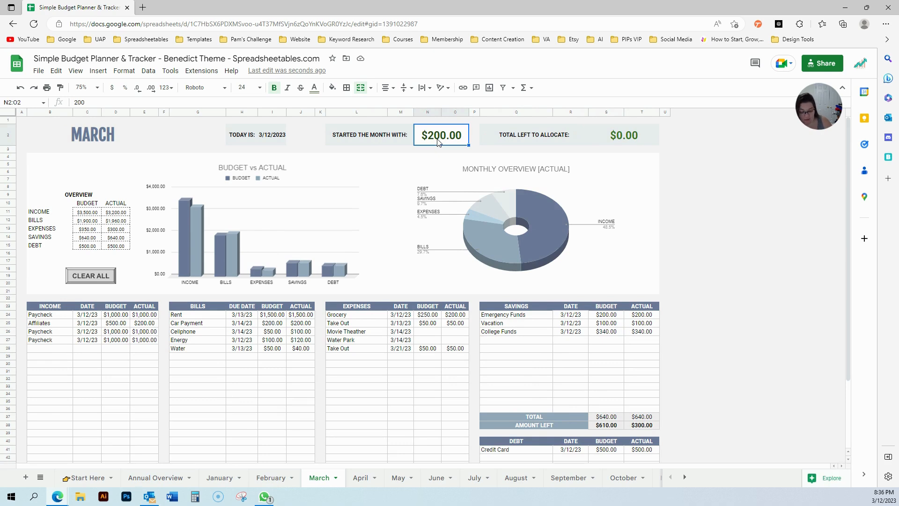
pyautogui.write('-$1,000')
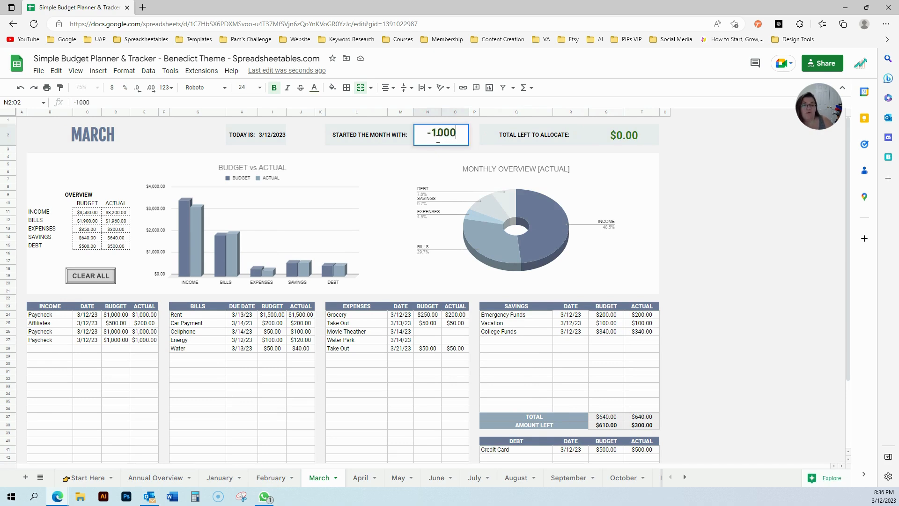
pyautogui.press('Return')
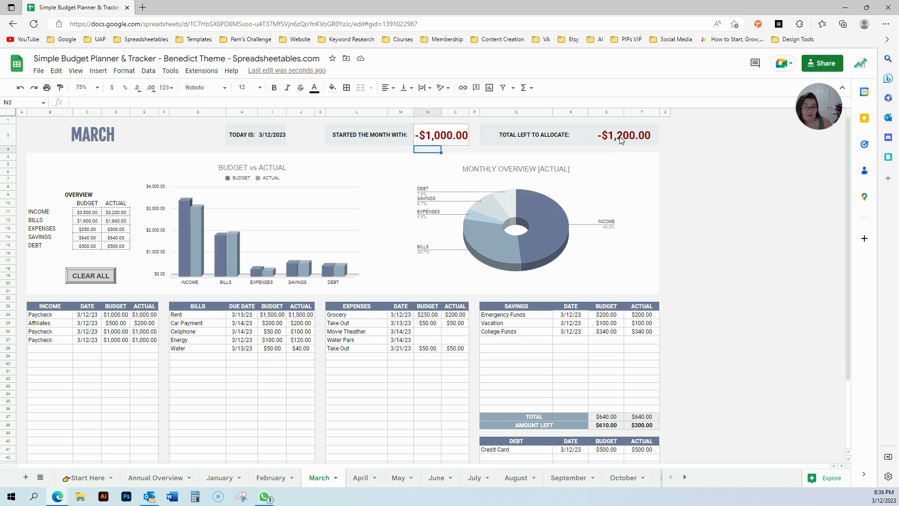
# Compare March's total left to allocate and its table totals with the Annual Overview's starting balance and total left to allocate
pyautogui.click(620, 141)
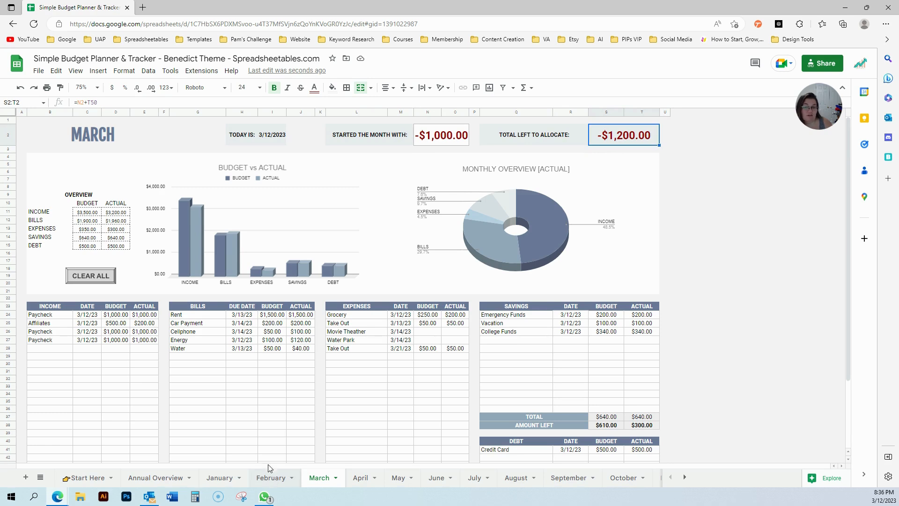
pyautogui.click(155, 478)
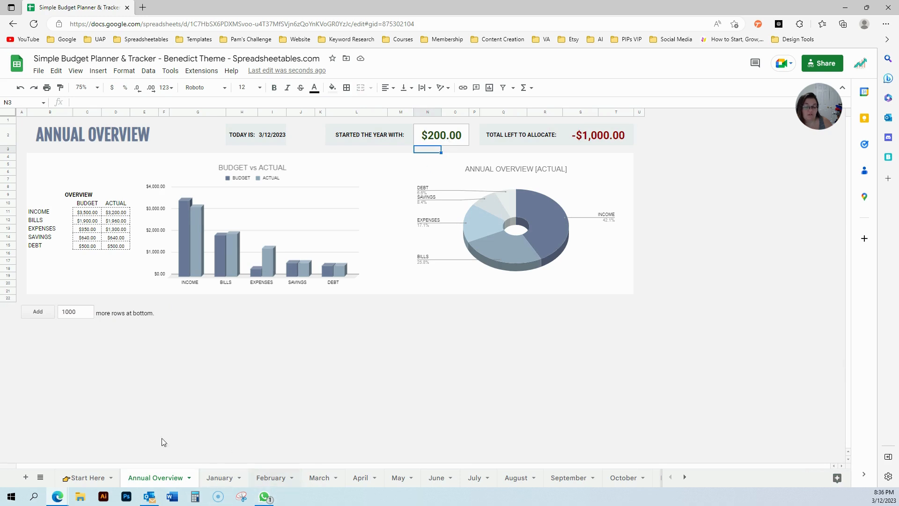
pyautogui.click(319, 477)
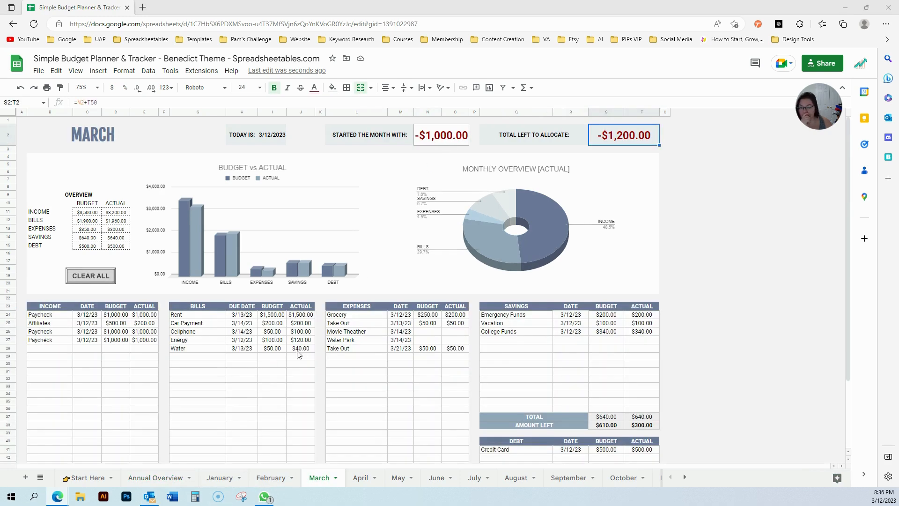
pyautogui.scroll(-3, 517, 373)
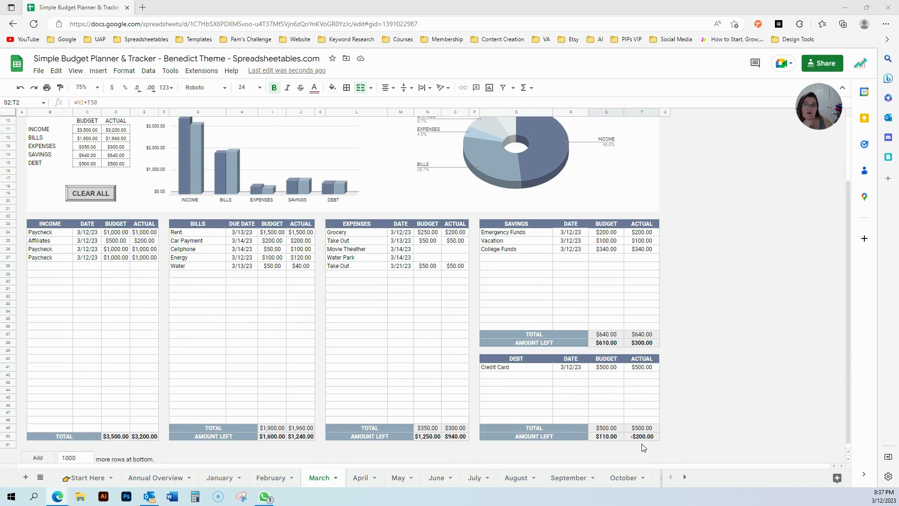
pyautogui.scroll(3, 643, 448)
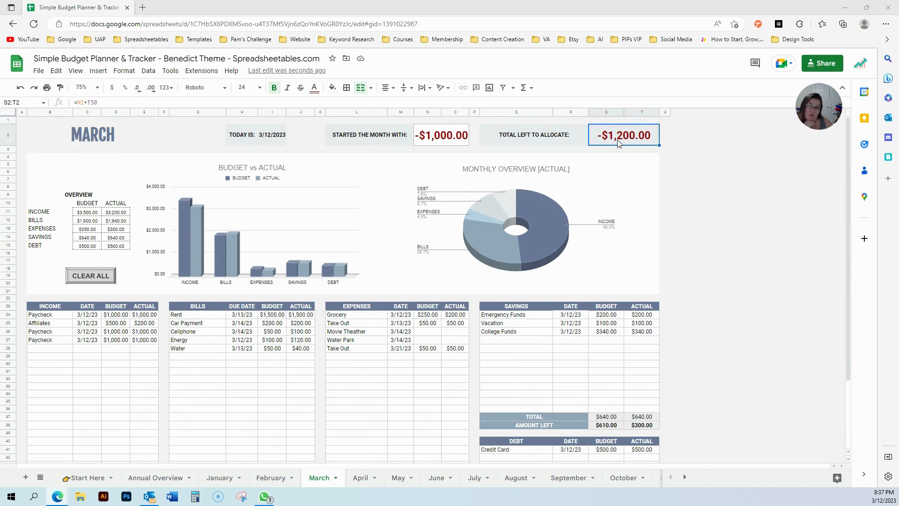
pyautogui.click(152, 479)
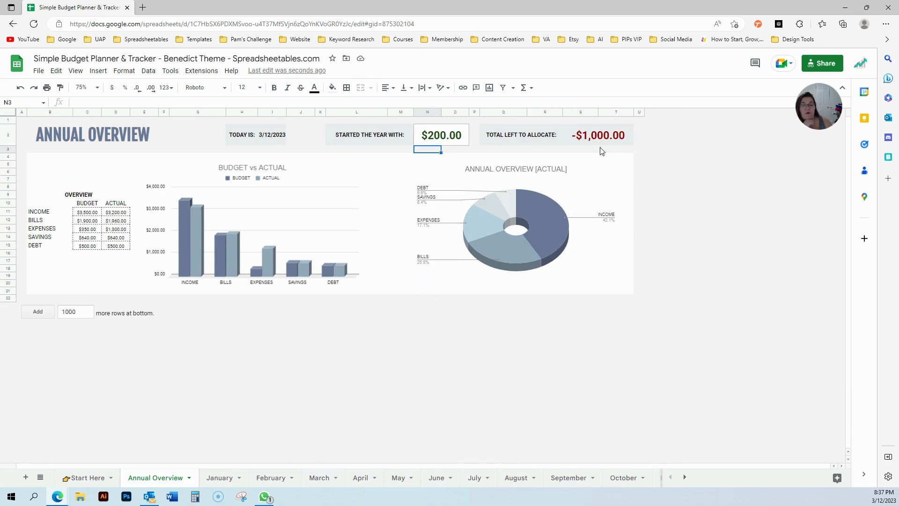
pyautogui.click(432, 136)
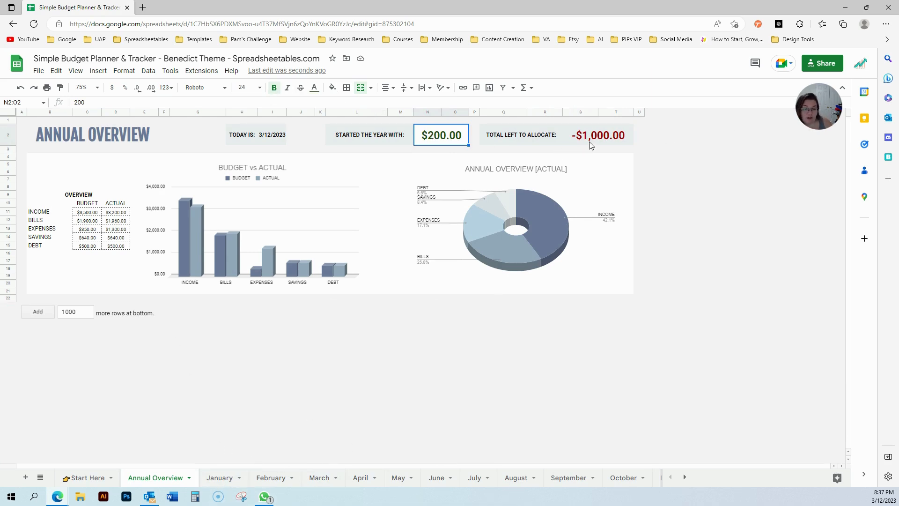
# Review the January and February sheets, and examine the totals and amounts left beneath March's tables
pyautogui.click(220, 484)
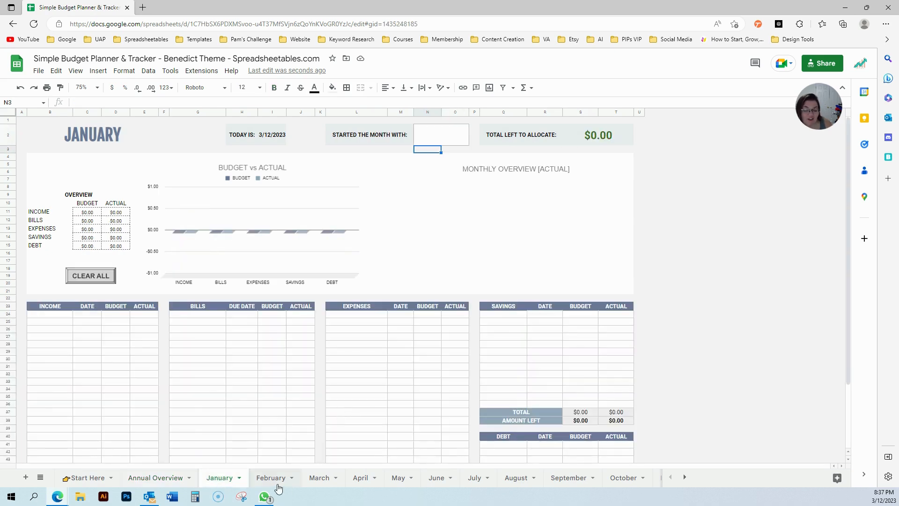
pyautogui.click(272, 482)
pyautogui.click(319, 478)
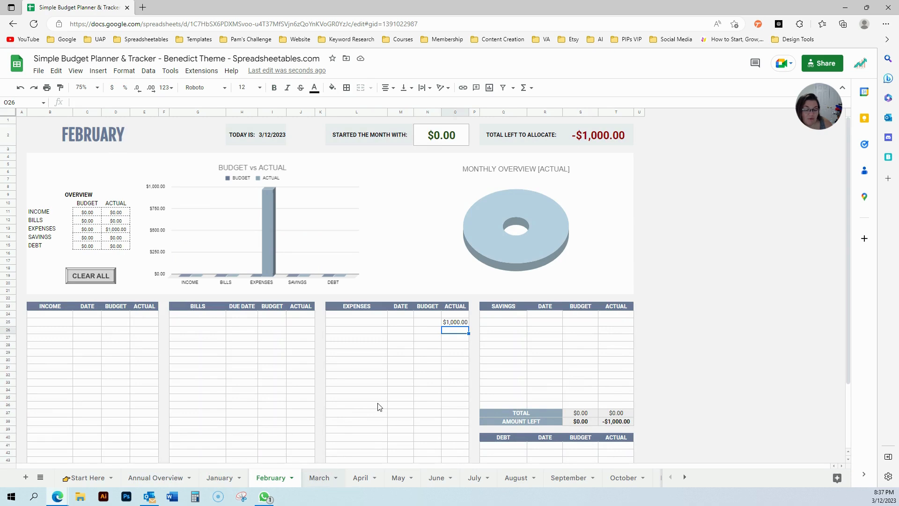
pyautogui.scroll(-3, 379, 406)
pyautogui.scroll(-1, 379, 407)
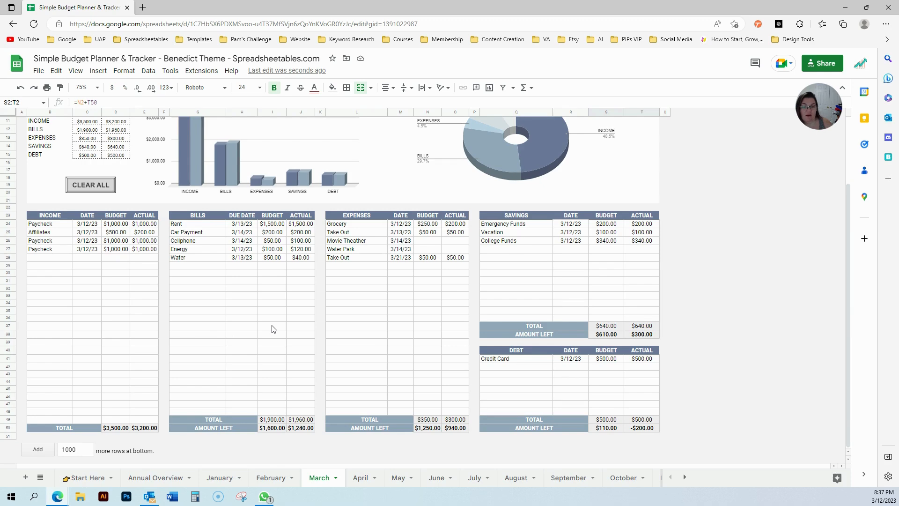
pyautogui.scroll(4, 274, 329)
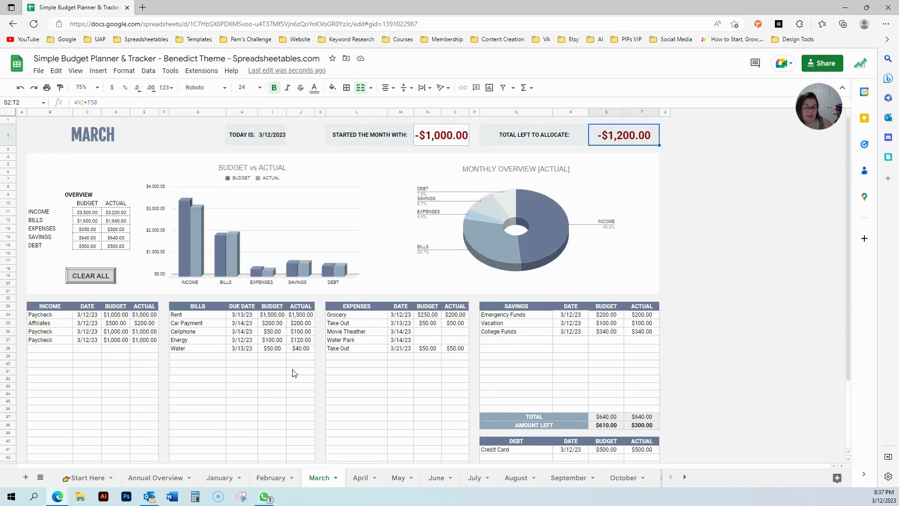
pyautogui.scroll(-3, 293, 373)
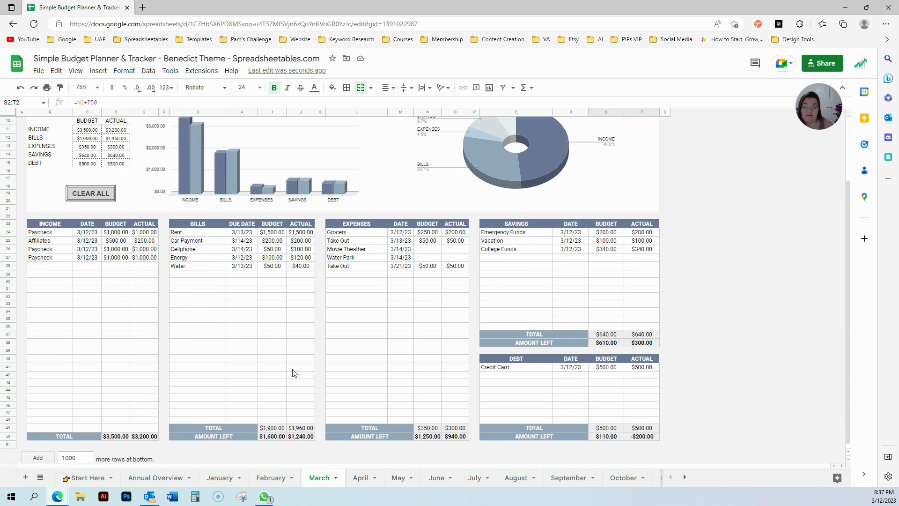
pyautogui.scroll(3, 294, 374)
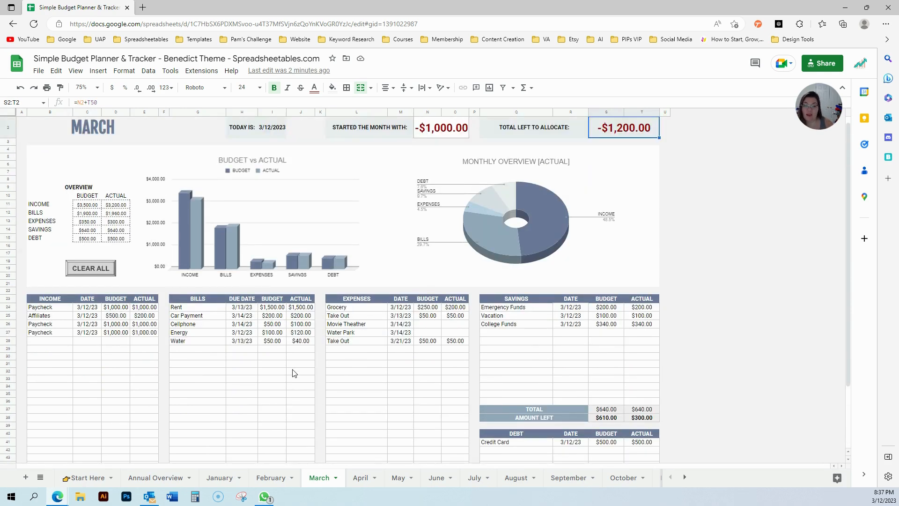